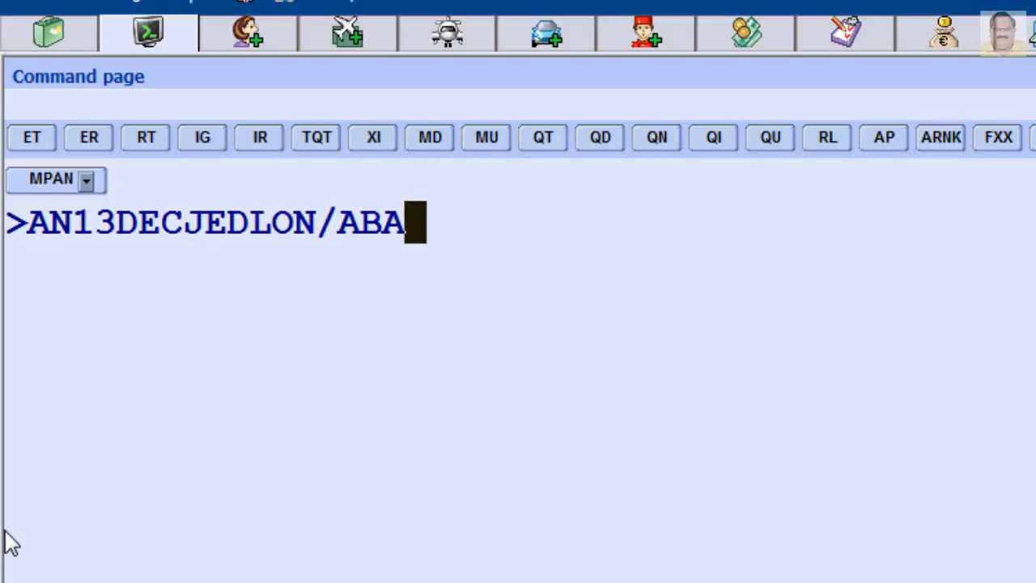
Step: Display BA availability with AN13DECJEDLON/ABA and sell two M-class seats from line 1 using SS 2 M 1
{"action": "key", "text": "Return"}
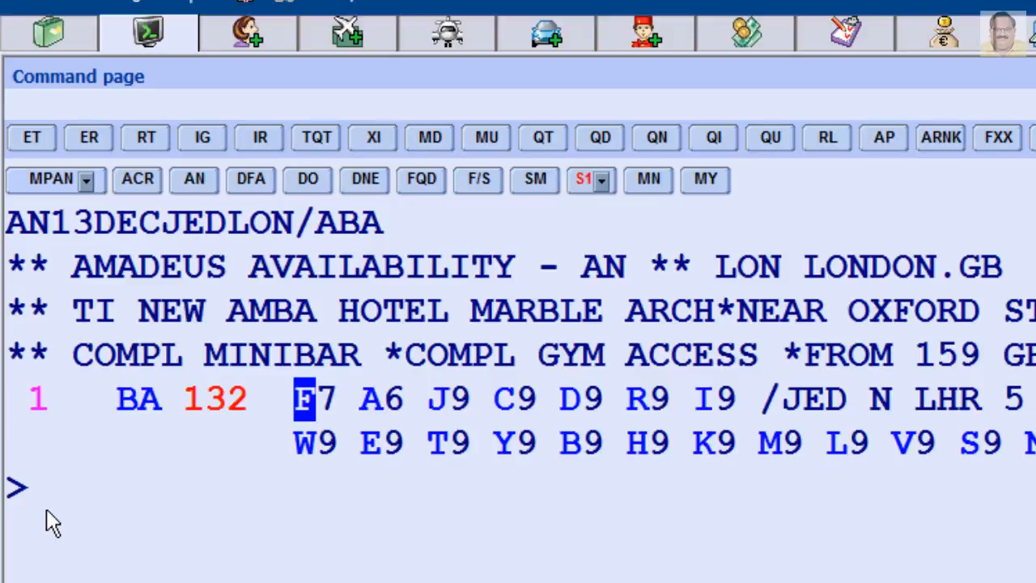
{"action": "type", "text": "SS"}
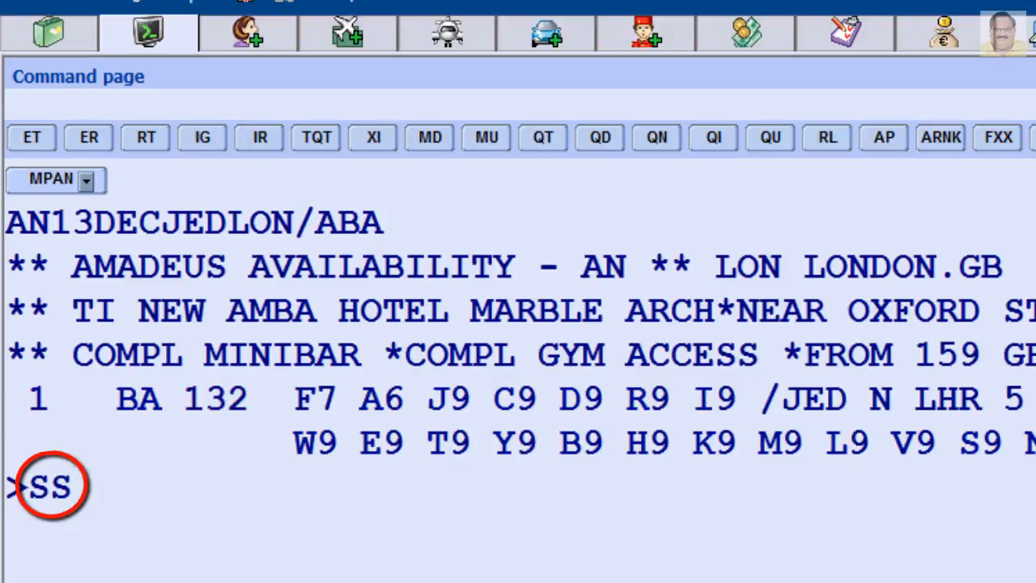
{"action": "type", "text": " 2"}
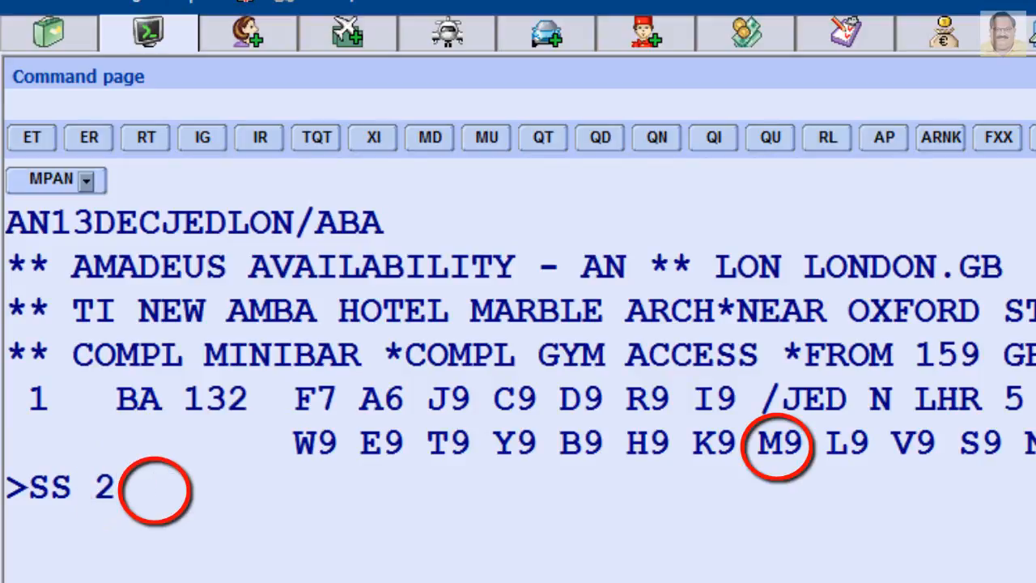
{"action": "type", "text": " M 1"}
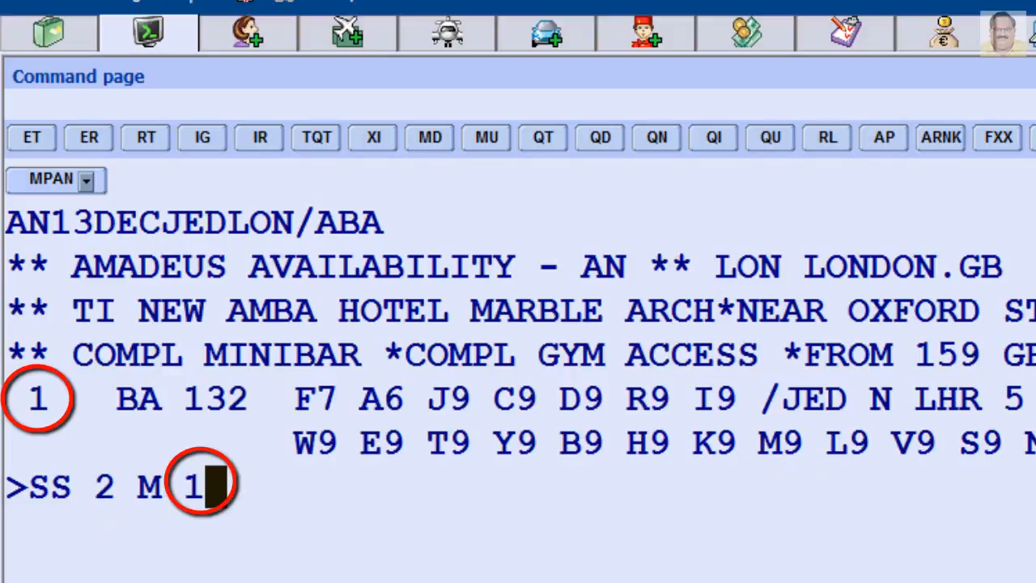
{"action": "key", "text": "Return"}
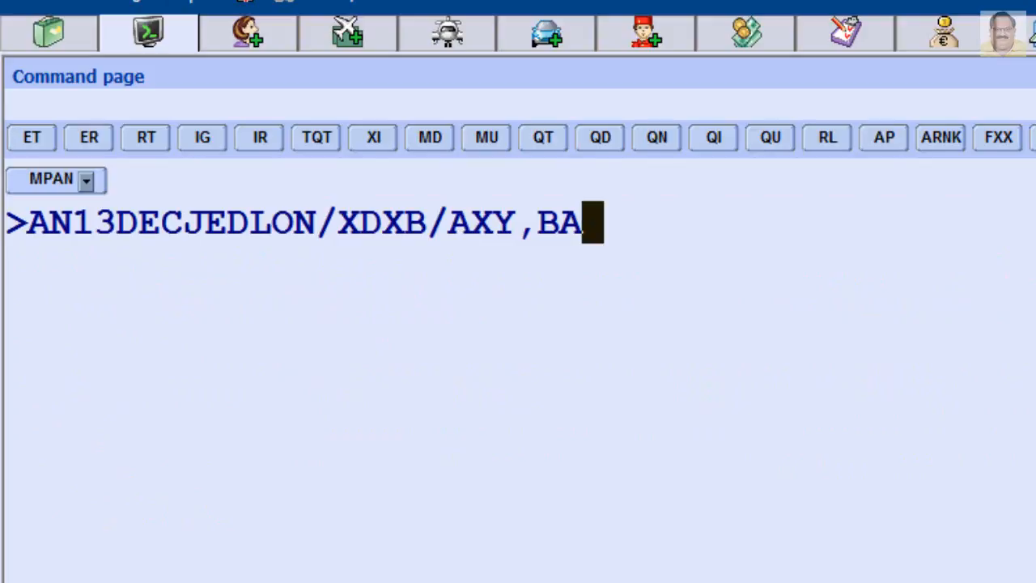
Step: Display Jeddah–London availability via Dubai with AN13DECJEDLON/XDXB/AXY,BA and sell two seats from line 1, K and M class, using SS 2 K M 1
{"action": "key", "text": "Return"}
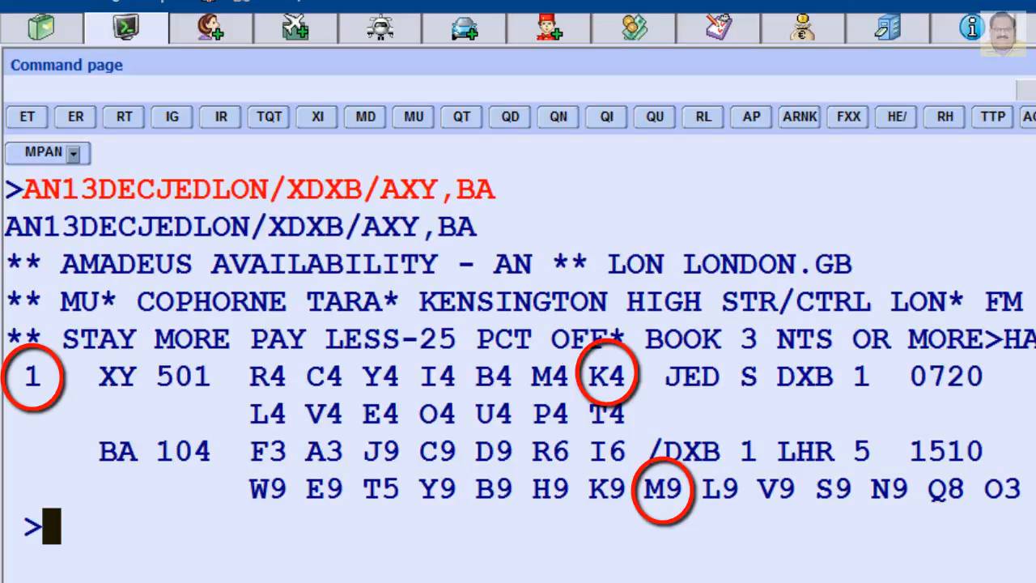
{"action": "type", "text": "SS"}
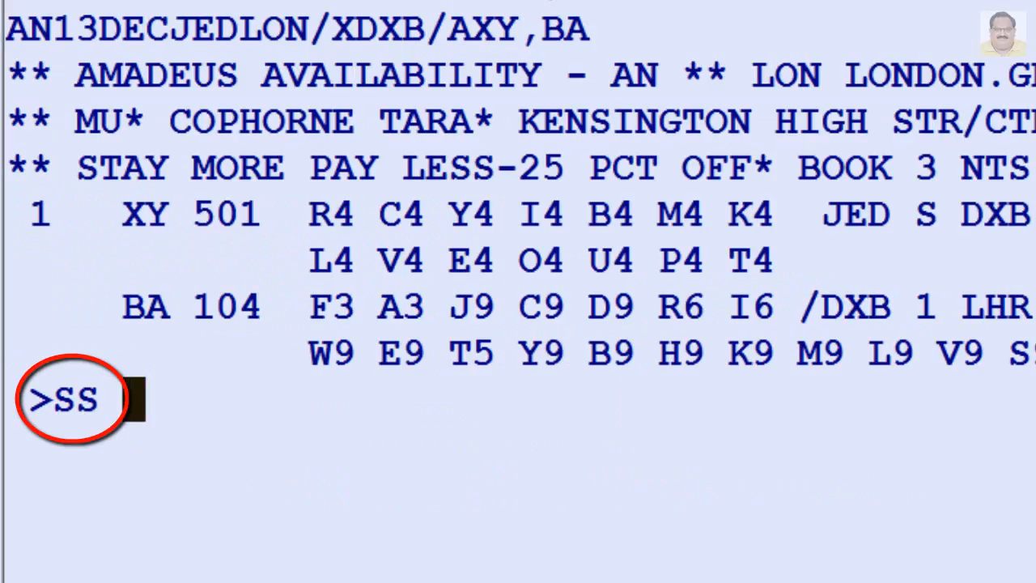
{"action": "type", "text": "2"}
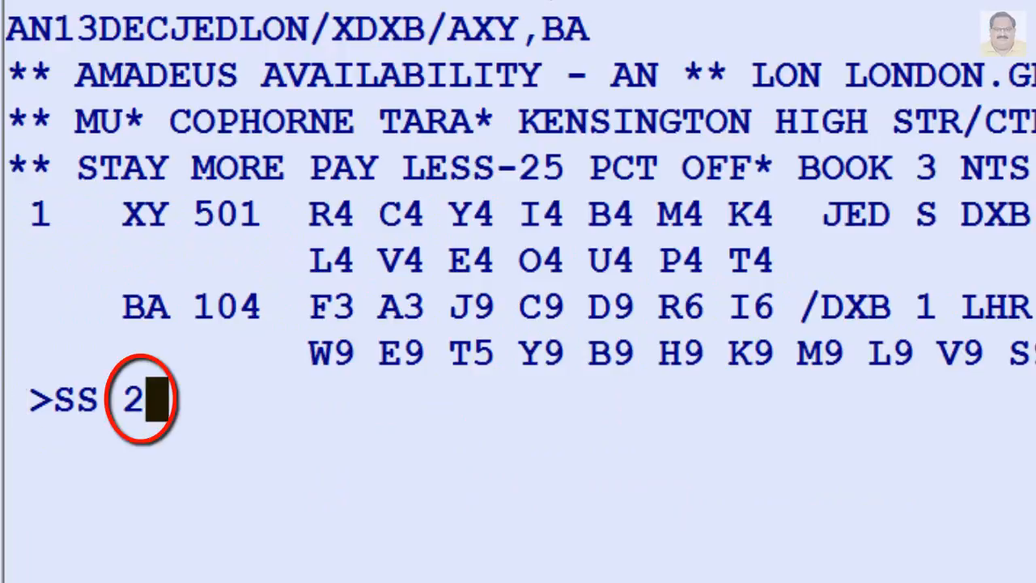
{"action": "type", "text": " K"}
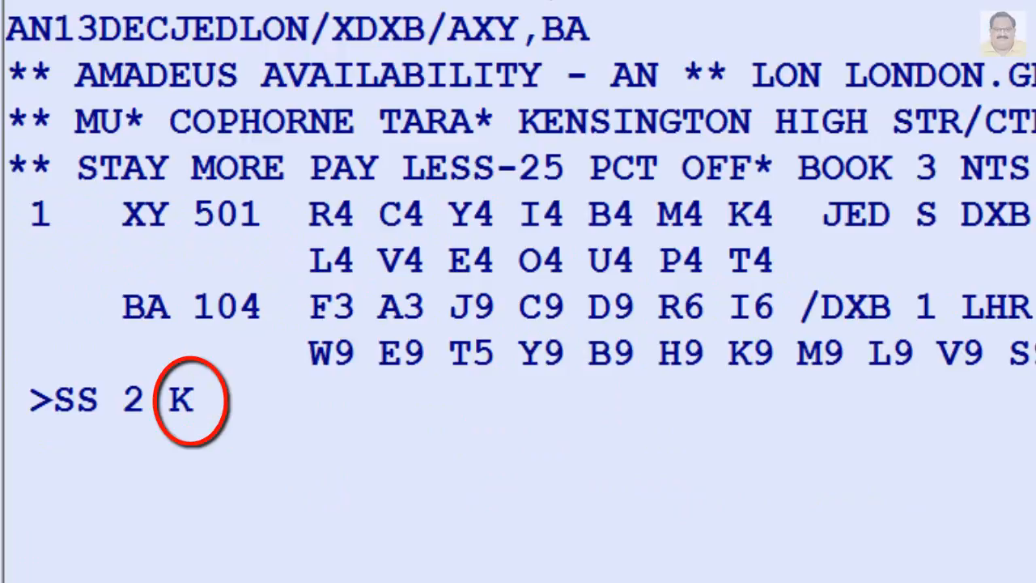
{"action": "type", "text": " M"}
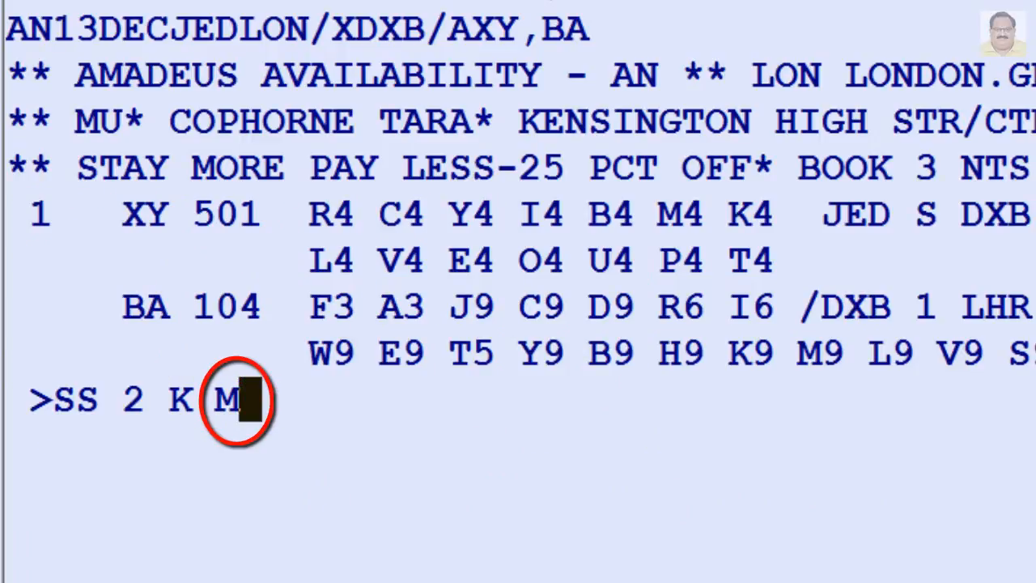
{"action": "type", "text": " 1"}
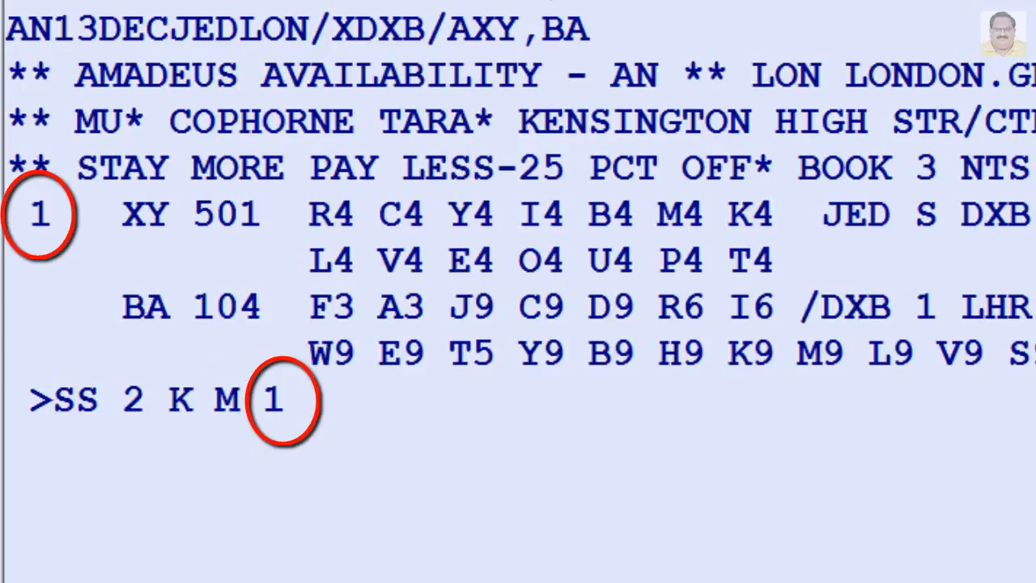
{"action": "key", "text": "Return"}
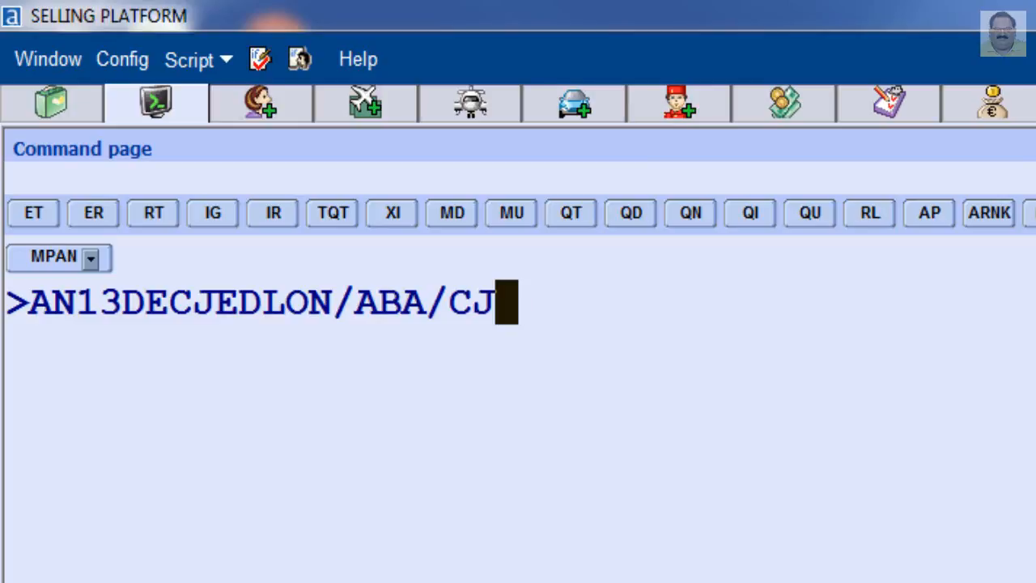
Step: Add the BA first-class return *26DECLONJED/ABA/CF to the 13 December Jeddah–London J-class entry and display the dual availability
{"action": "type", "text": "*26DEC"}
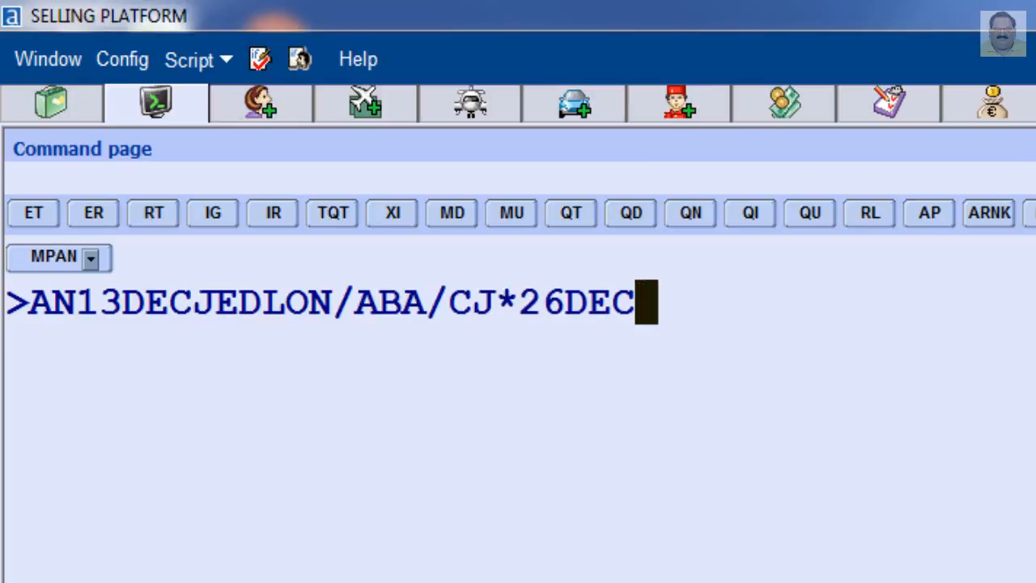
{"action": "type", "text": "LONJE"}
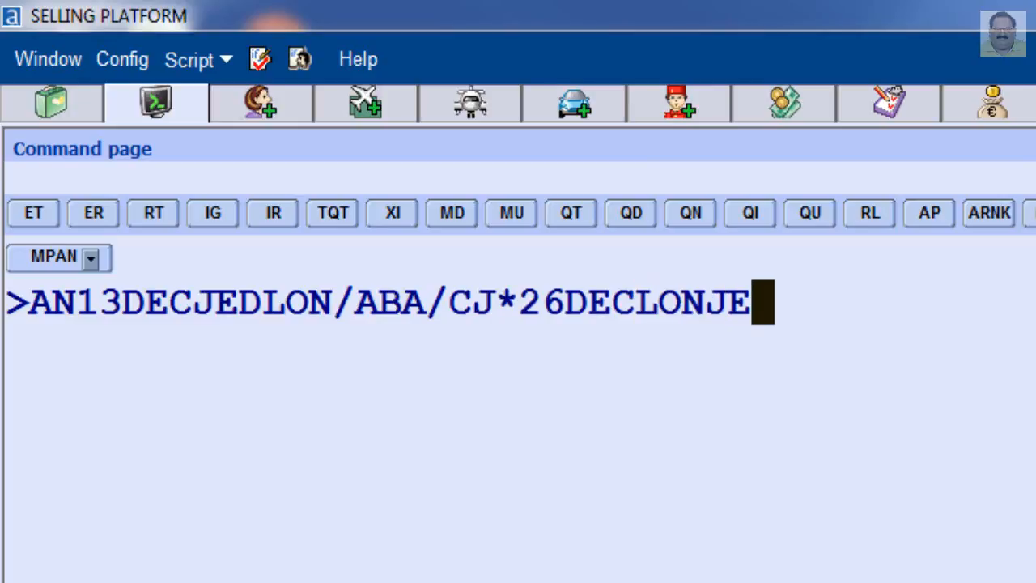
{"action": "type", "text": "D/ABA"}
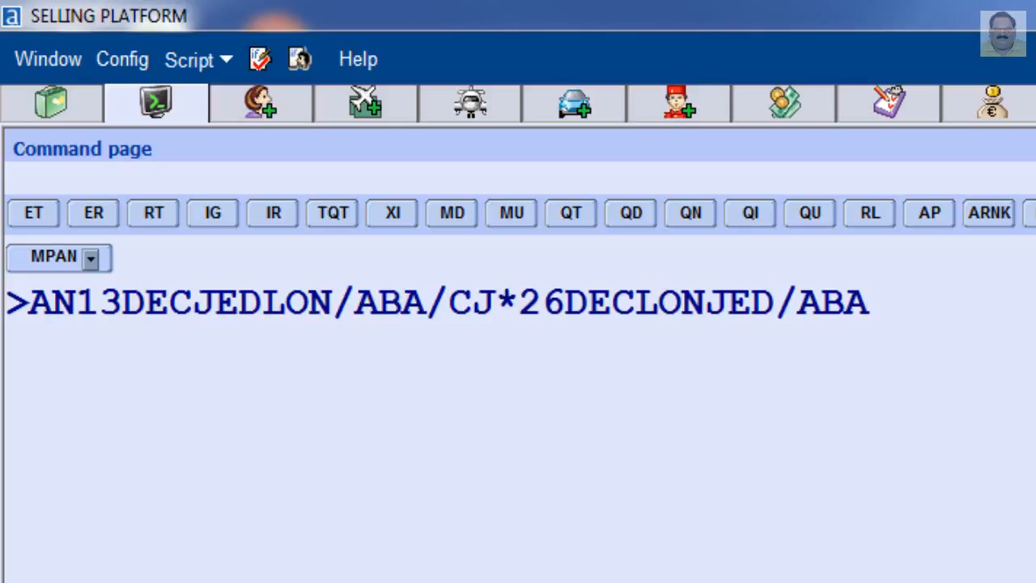
{"action": "type", "text": "/CF"}
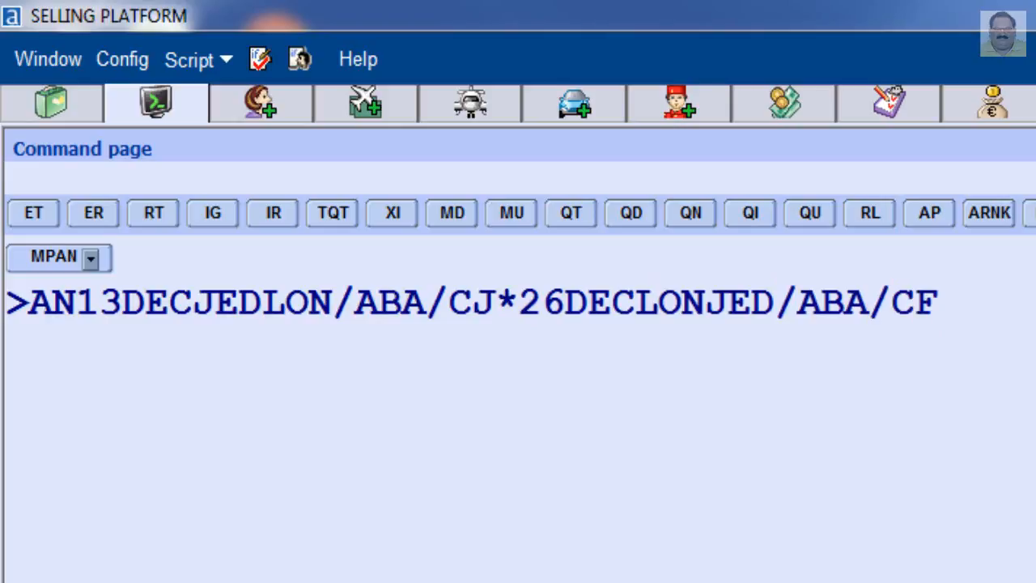
{"action": "key", "text": "Return"}
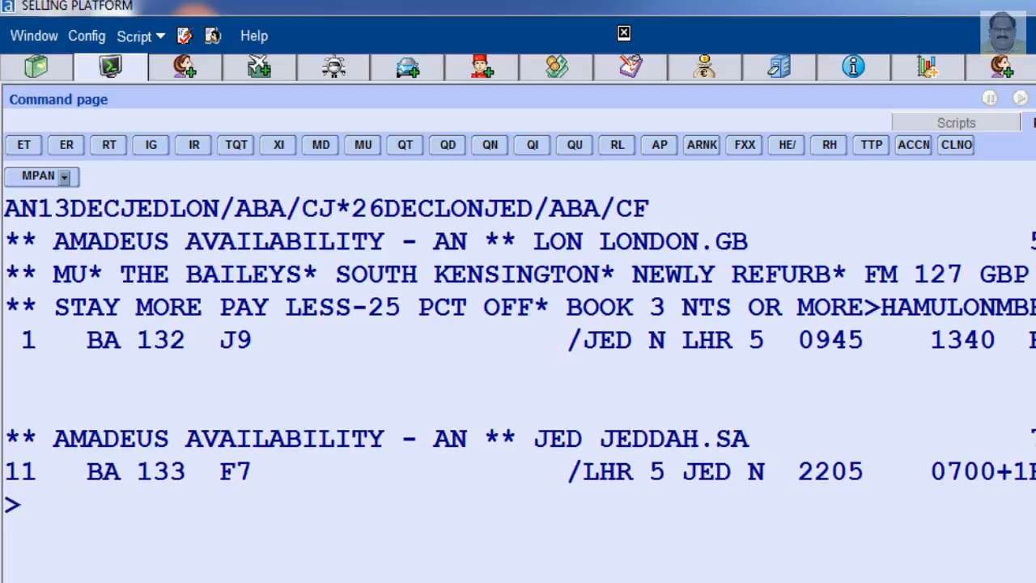
Step: Sell one seat in J class from line 1 and in F class from line 11 with SS 1 J 1 * F 11
{"action": "type", "text": "S"}
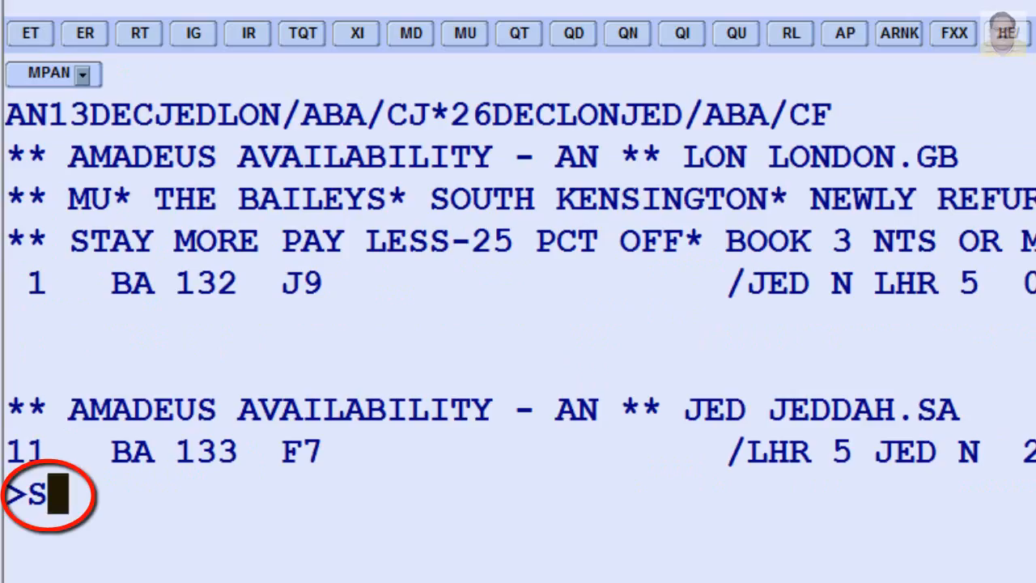
{"action": "type", "text": "S"}
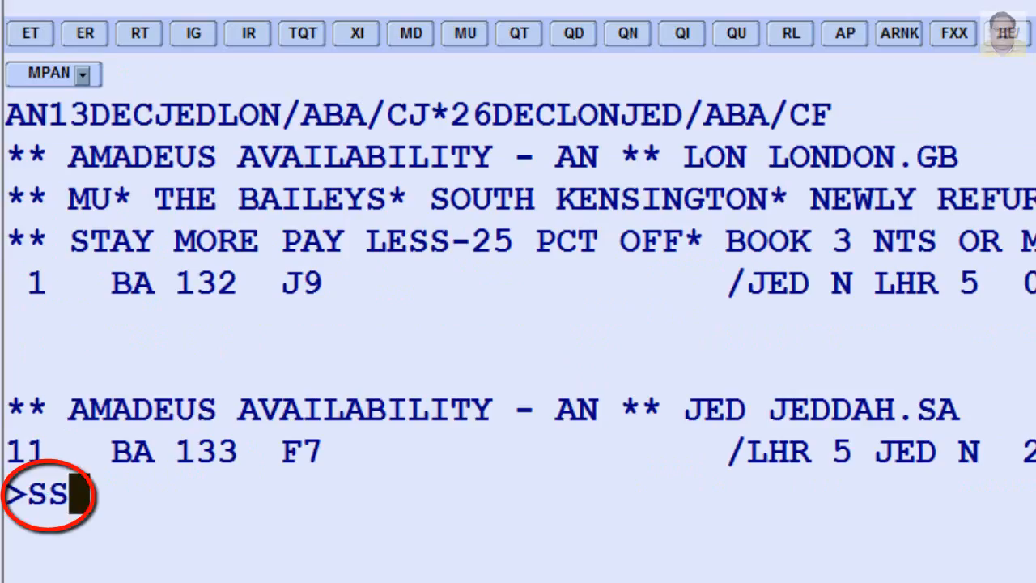
{"action": "type", "text": " 1"}
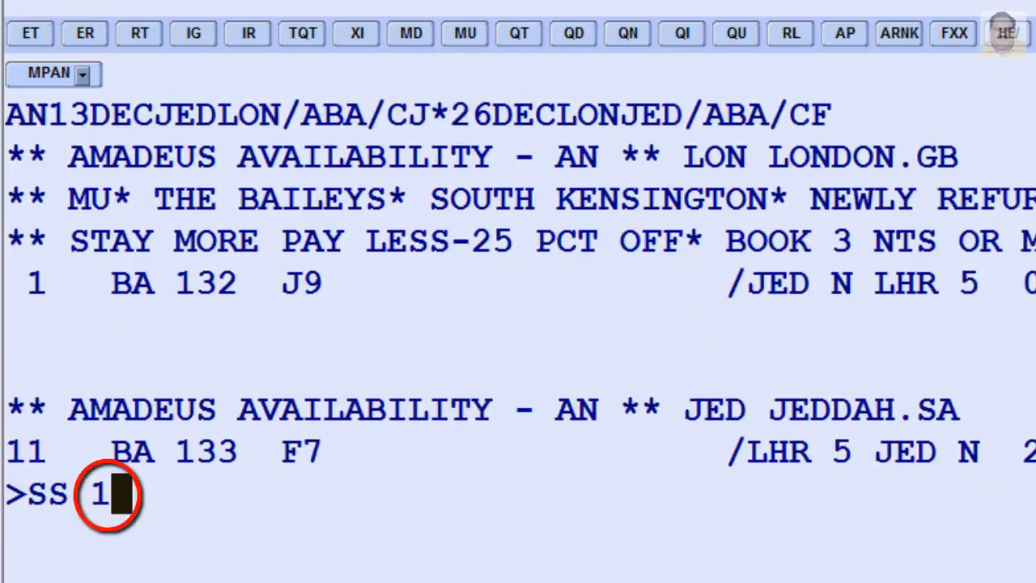
{"action": "type", "text": " J"}
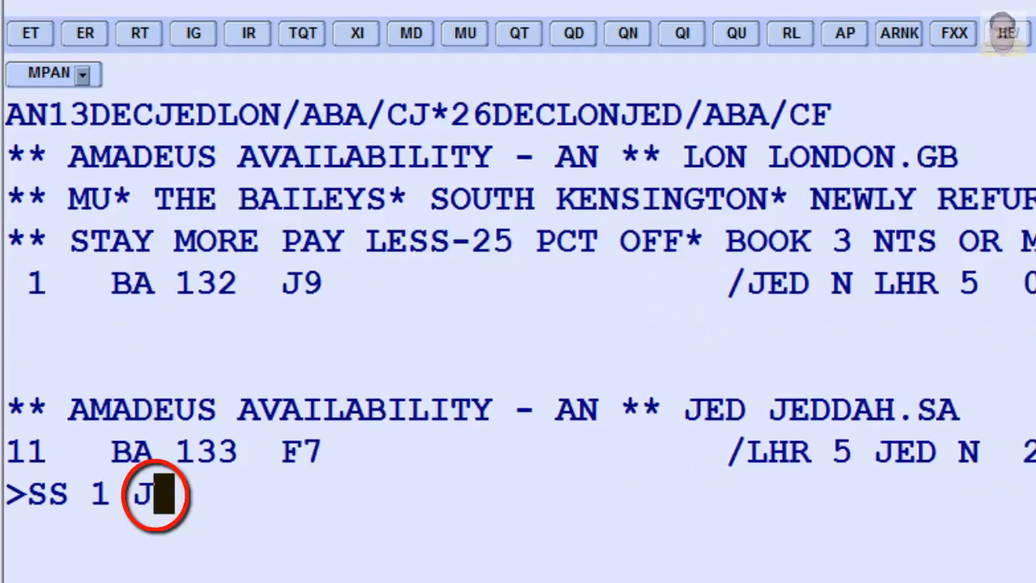
{"action": "type", "text": " 1"}
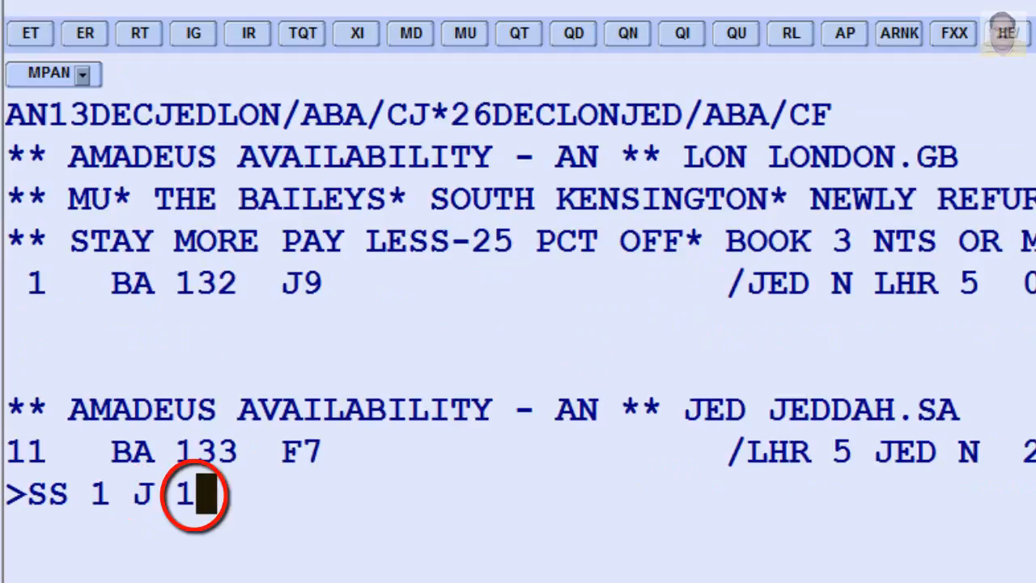
{"action": "type", "text": " *"}
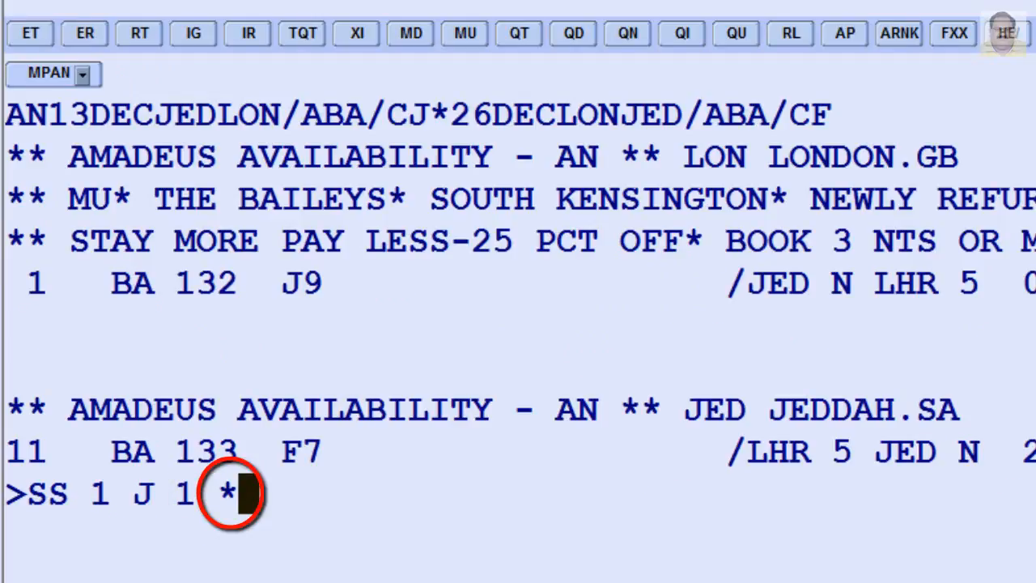
{"action": "type", "text": " F"}
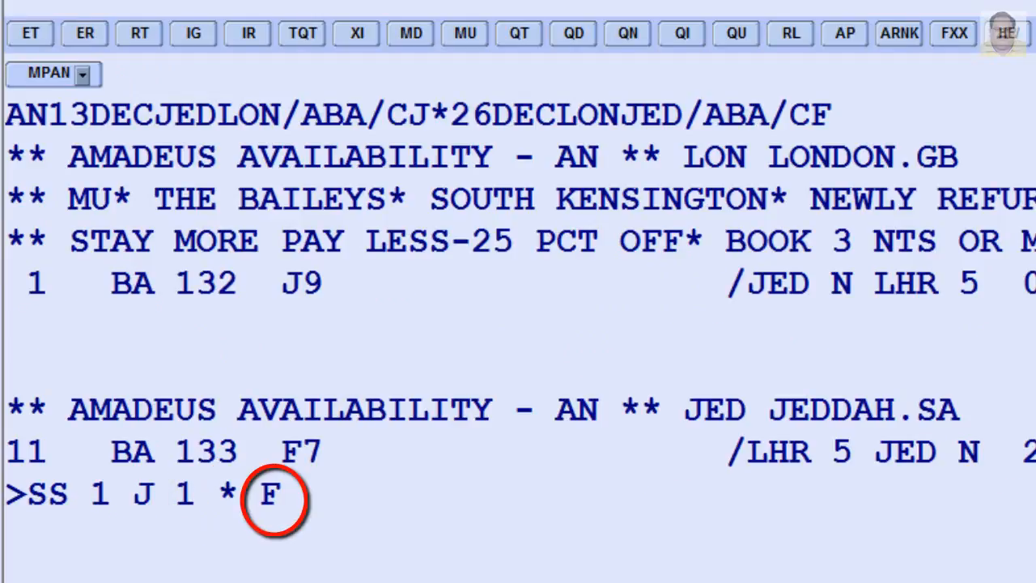
{"action": "type", "text": " 11"}
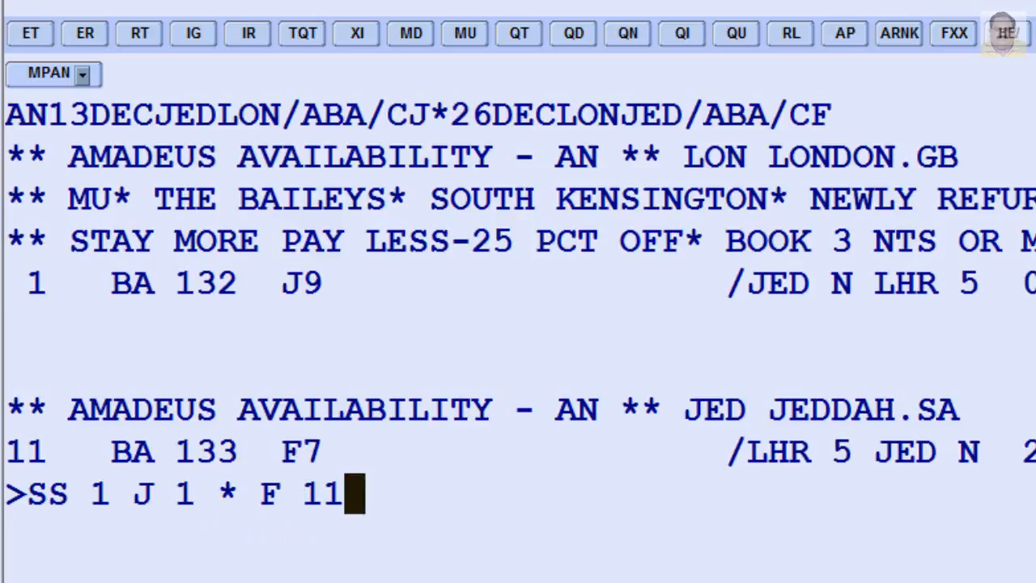
{"action": "key", "text": "Return"}
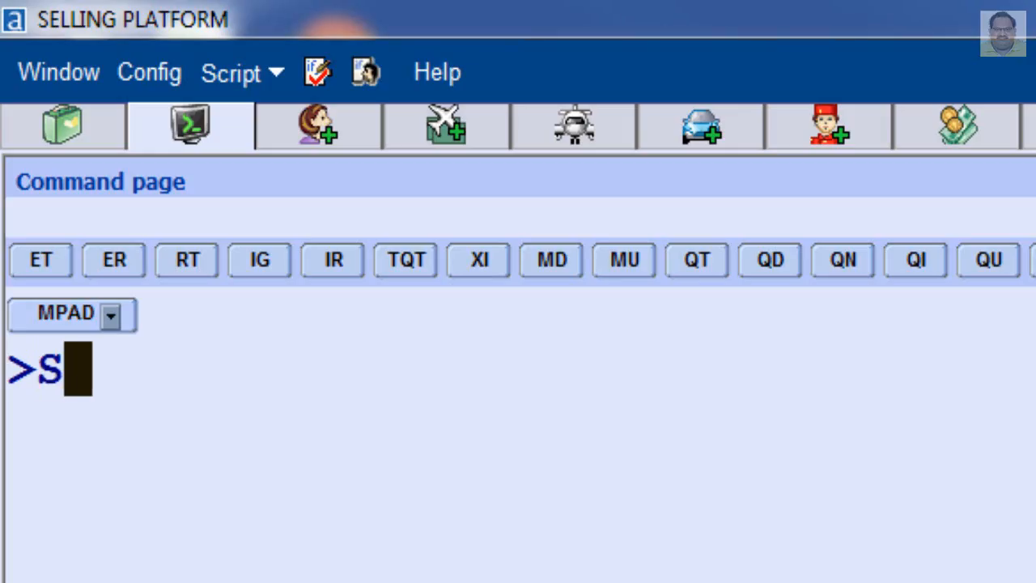
Step: Direct sell one V-class seat on SV870, Jeddah to Manila on 26 December, with SS SV870 V 26DEC JED MNL 1
{"action": "type", "text": "S "}
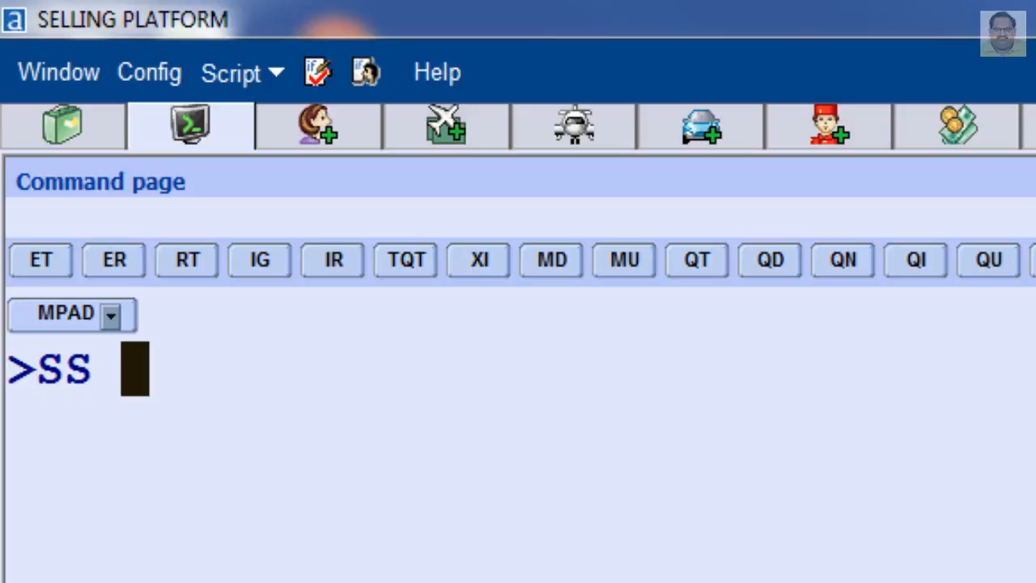
{"action": "type", "text": "S"}
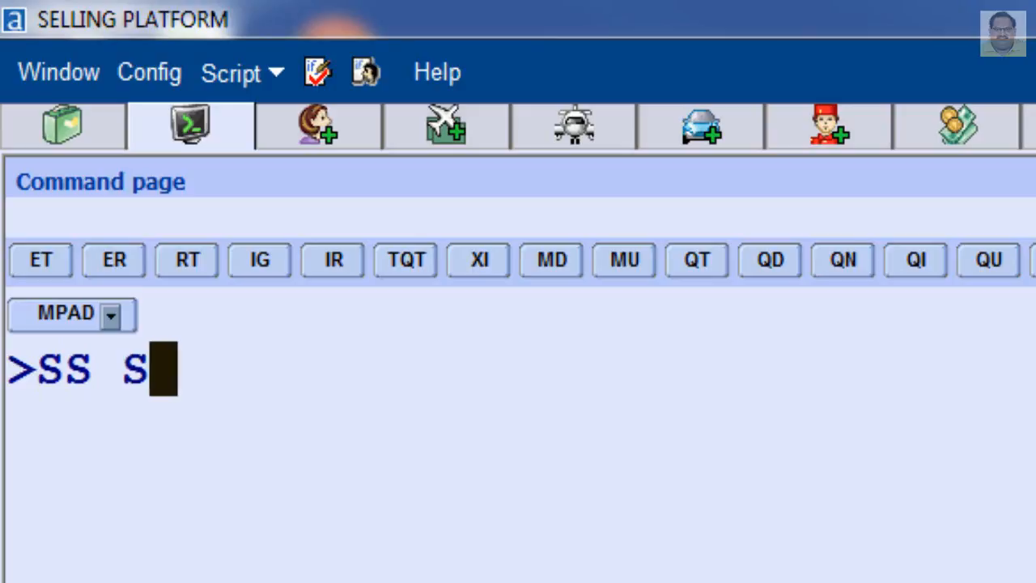
{"action": "type", "text": "V8"}
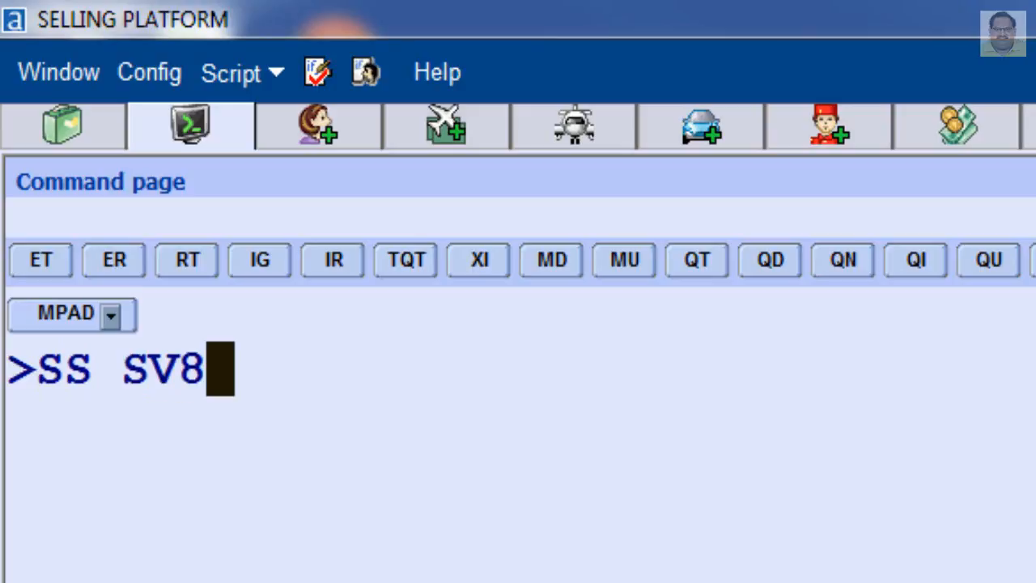
{"action": "type", "text": "70 "}
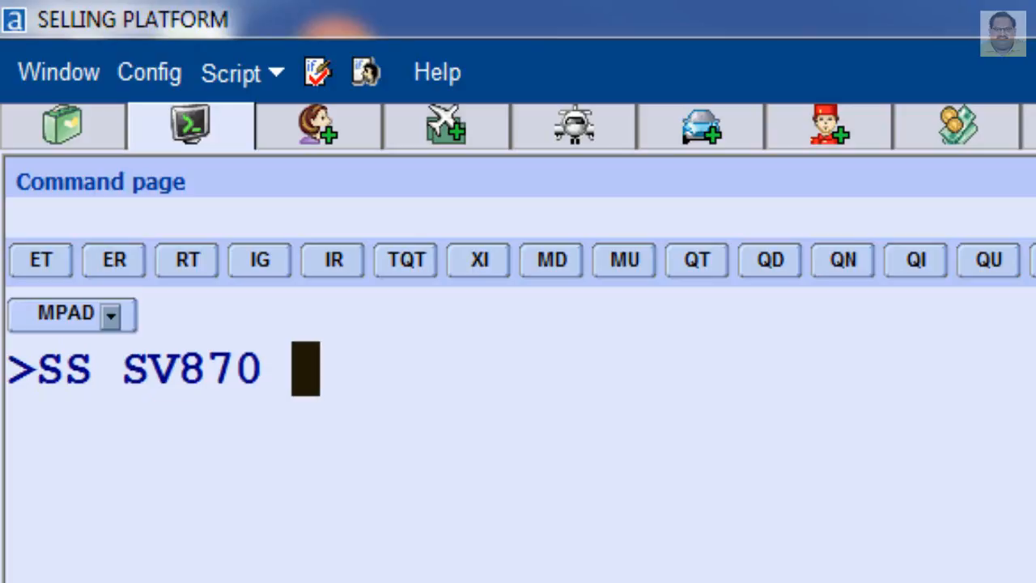
{"action": "type", "text": "V "}
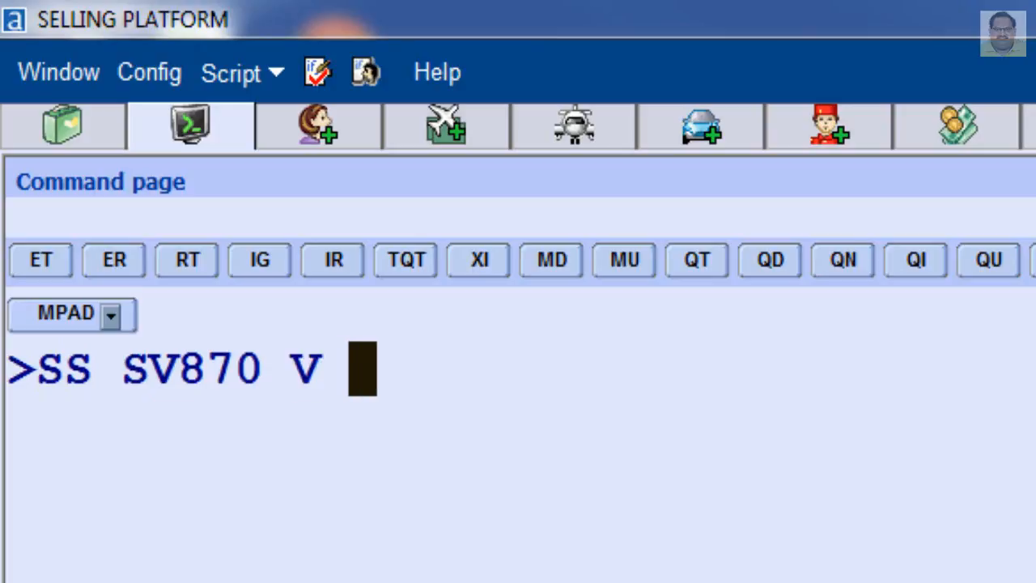
{"action": "type", "text": "26DEC "}
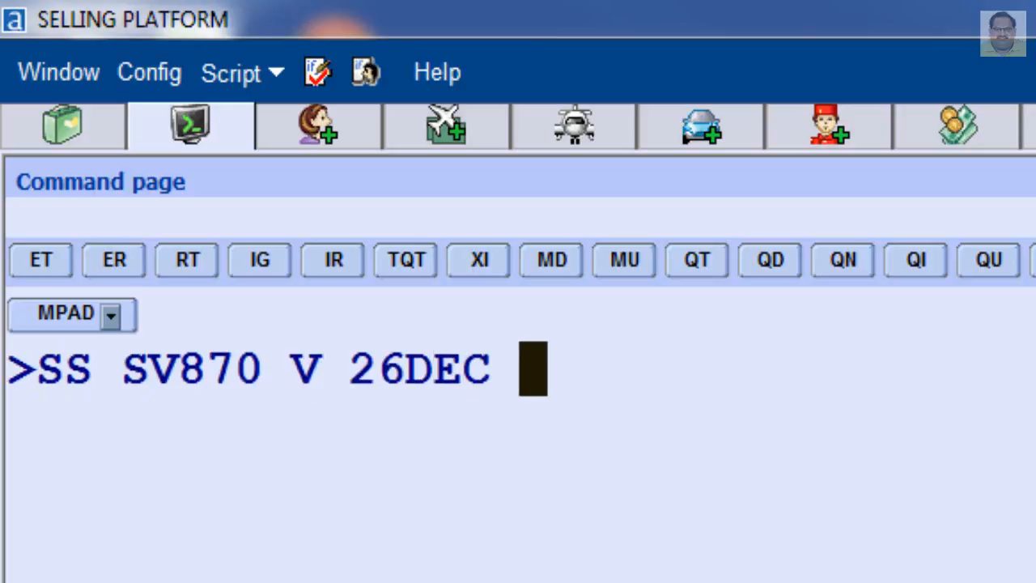
{"action": "type", "text": "JED "}
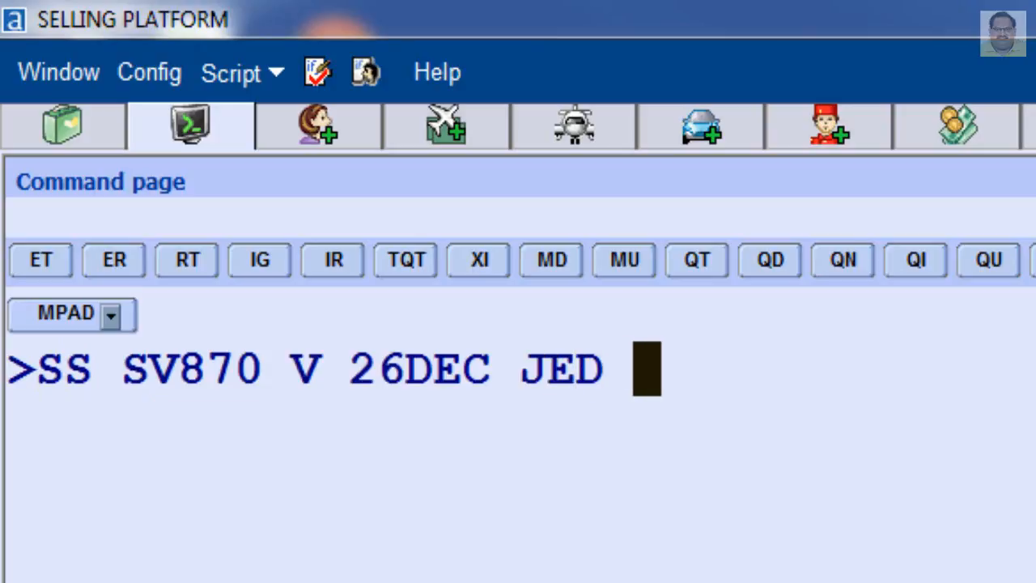
{"action": "type", "text": "MN"}
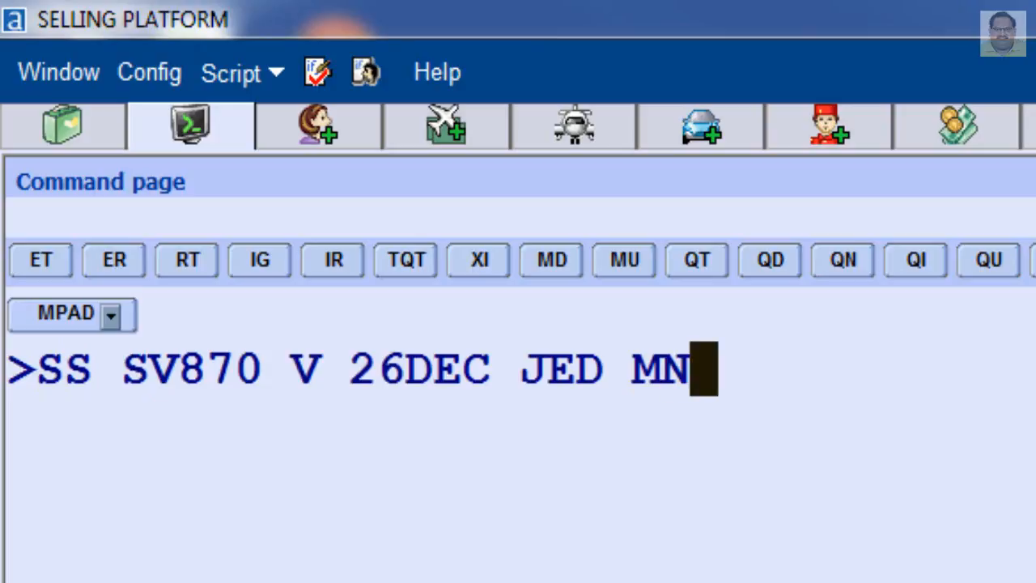
{"action": "type", "text": "L 1"}
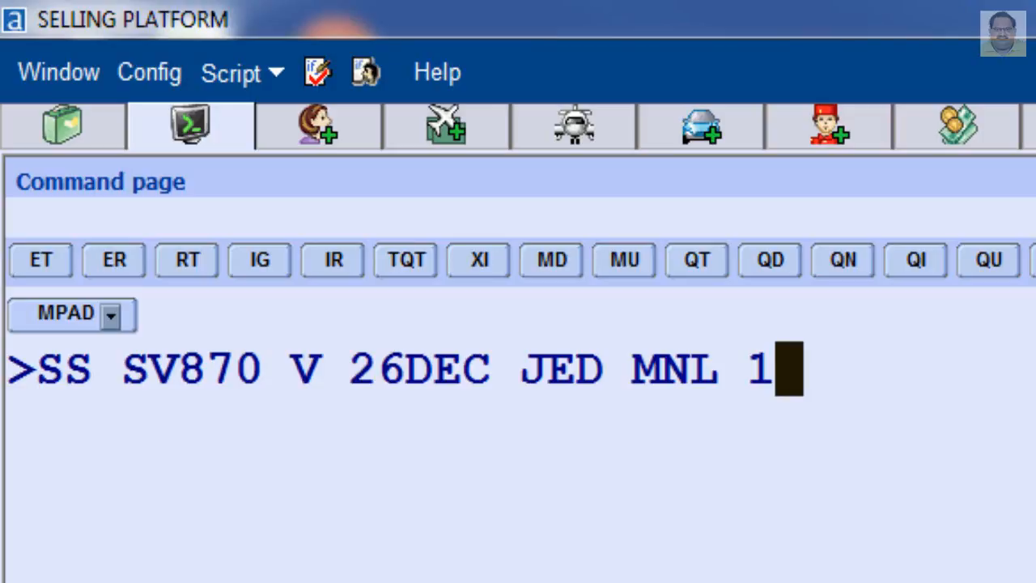
{"action": "key", "text": "Return"}
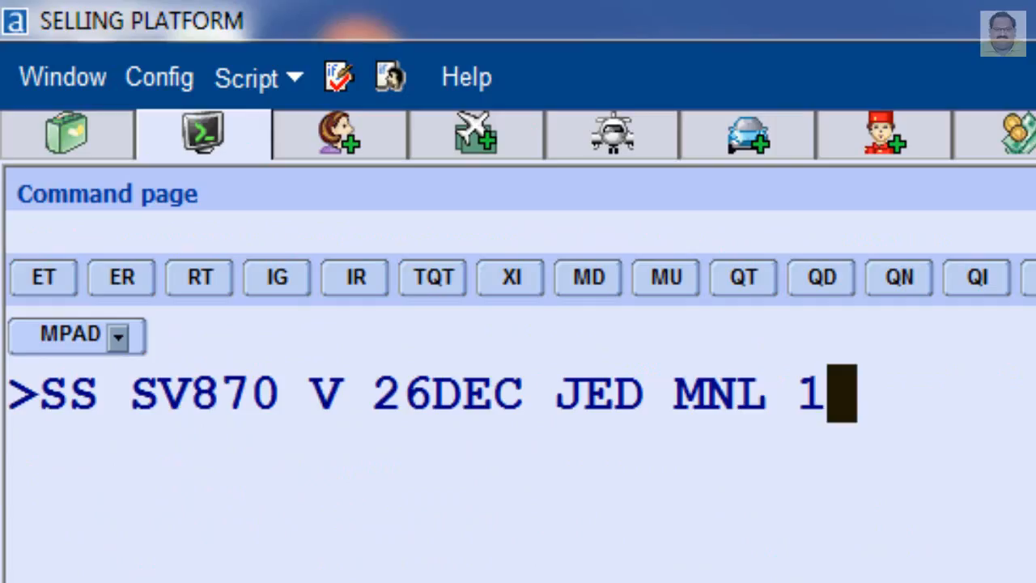
Step: Change the booking class in the SV870 Jeddah–Manila sell entry to K and submit SS SV870 K 26DEC JED MNL 1
{"action": "key", "text": "Left"}
{"action": "key", "text": "Left"}
{"action": "key", "text": "Left"}
{"action": "key", "text": "Left"}
{"action": "key", "text": "Left"}
{"action": "key", "text": "Left"}
{"action": "key", "text": "Left"}
{"action": "key", "text": "Left"}
{"action": "key", "text": "Left"}
{"action": "key", "text": "Left"}
{"action": "key", "text": "Left"}
{"action": "key", "text": "Left"}
{"action": "key", "text": "Left"}
{"action": "key", "text": "Left"}
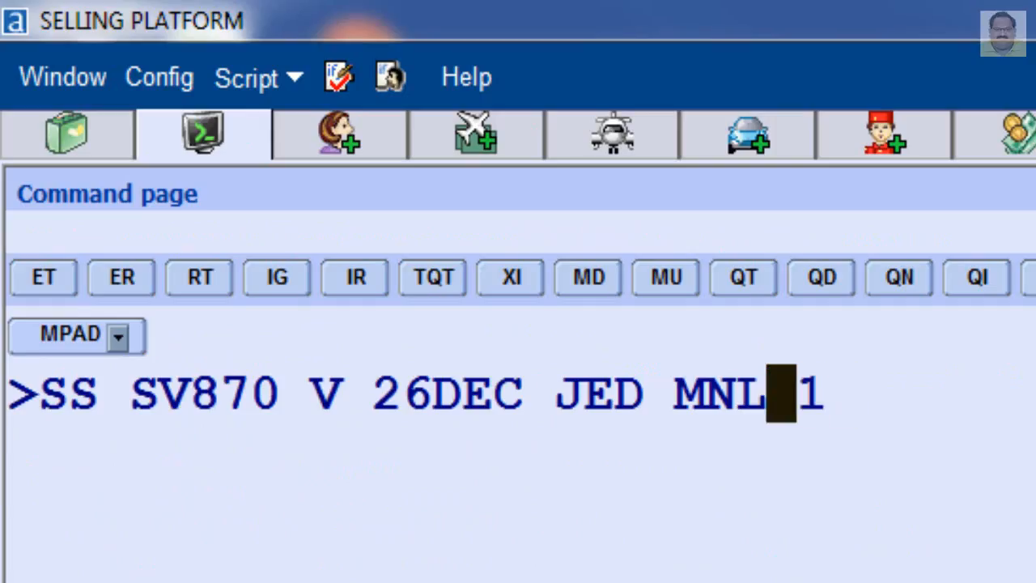
{"action": "key", "text": "Left"}
{"action": "key", "text": "Left"}
{"action": "key", "text": "Left"}
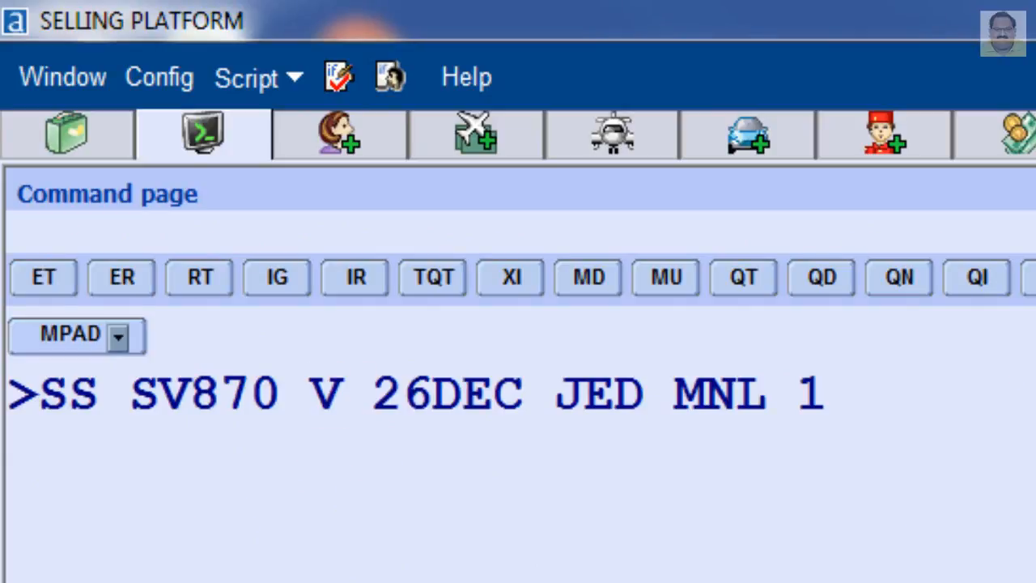
{"action": "type", "text": "K"}
{"action": "key", "text": "Right"}
{"action": "key", "text": "Right"}
{"action": "key", "text": "Right"}
{"action": "key", "text": "Right"}
{"action": "key", "text": "Right"}
{"action": "key", "text": "Right"}
{"action": "key", "text": "Right"}
{"action": "key", "text": "Right"}
{"action": "key", "text": "Right"}
{"action": "key", "text": "Right"}
{"action": "key", "text": "Right"}
{"action": "key", "text": "Right"}
{"action": "key", "text": "Right"}
{"action": "key", "text": "Right"}
{"action": "key", "text": "Right"}
{"action": "key", "text": "Right"}
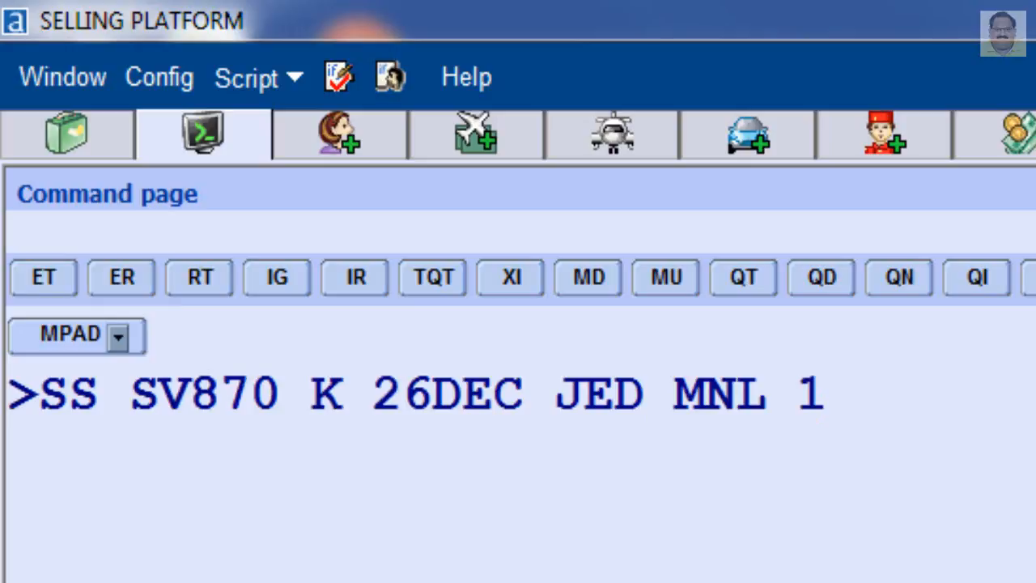
{"action": "key", "text": "Return"}
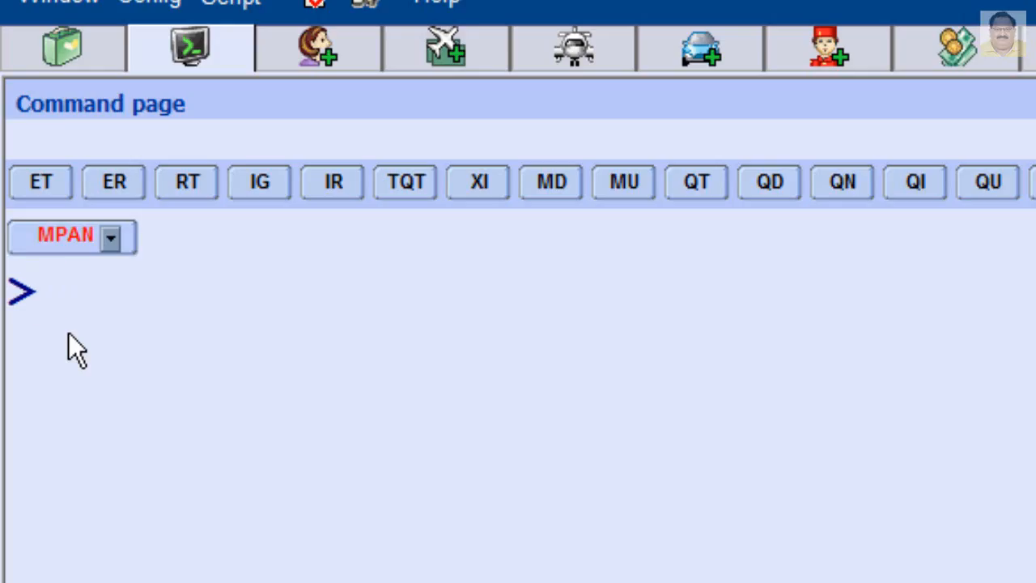
Step: Direct sell one X-class seat on LH599, Jeddah to Frankfurt on 17 November, with SS LH599 X 17NOV JED FRA 1
{"action": "type", "text": "SS"}
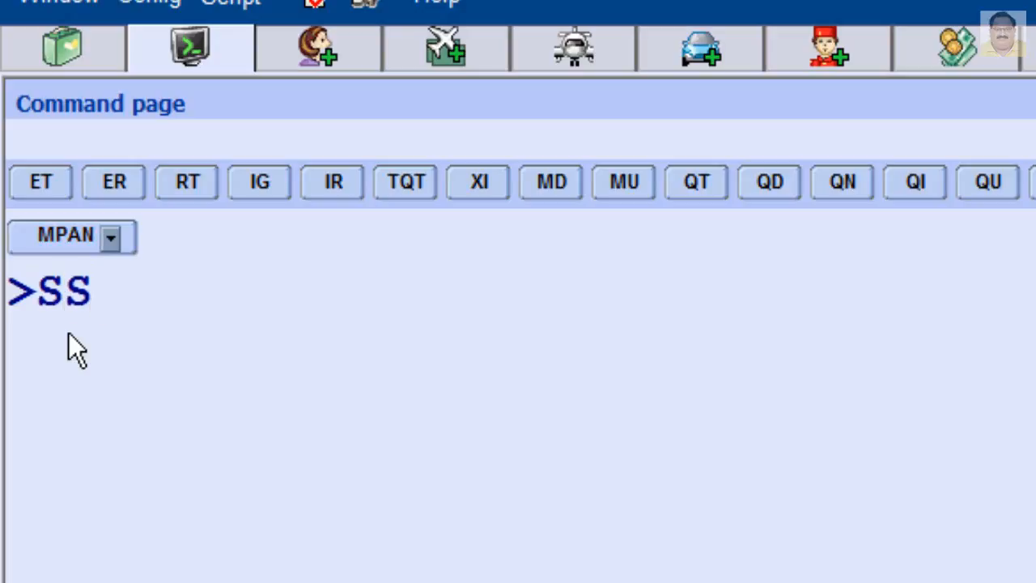
{"action": "type", "text": " LH"}
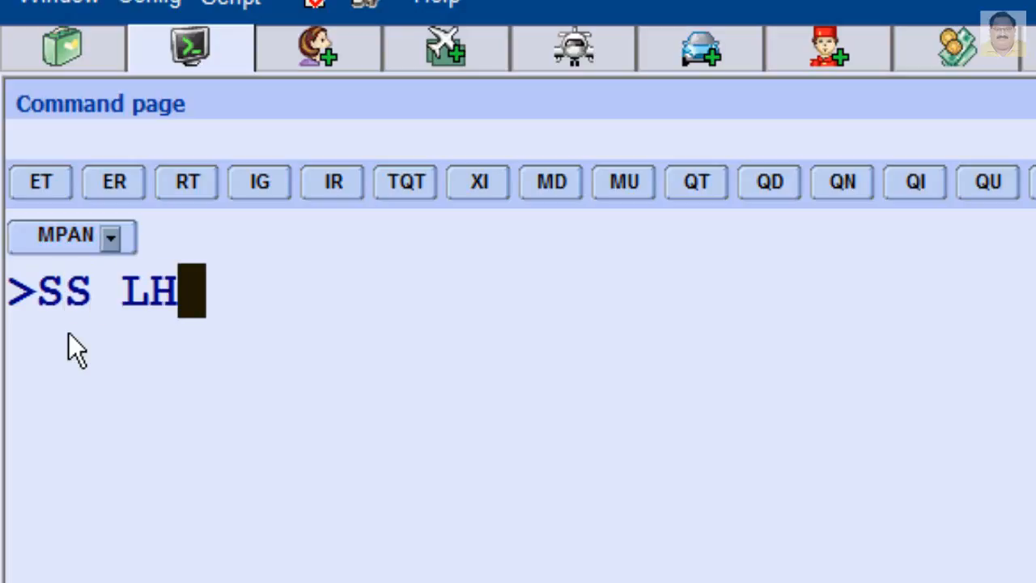
{"action": "type", "text": "599"}
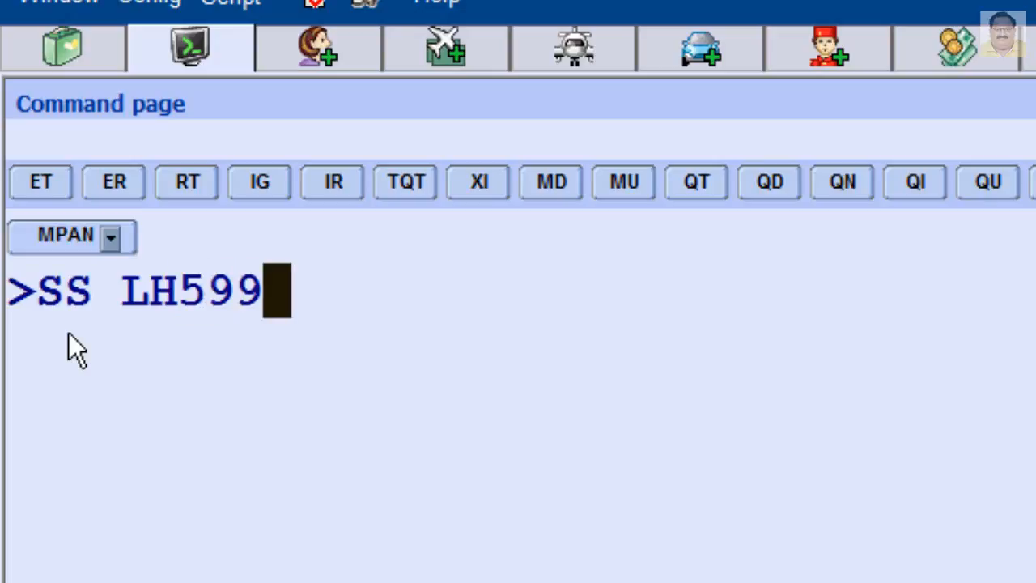
{"action": "type", "text": " X"}
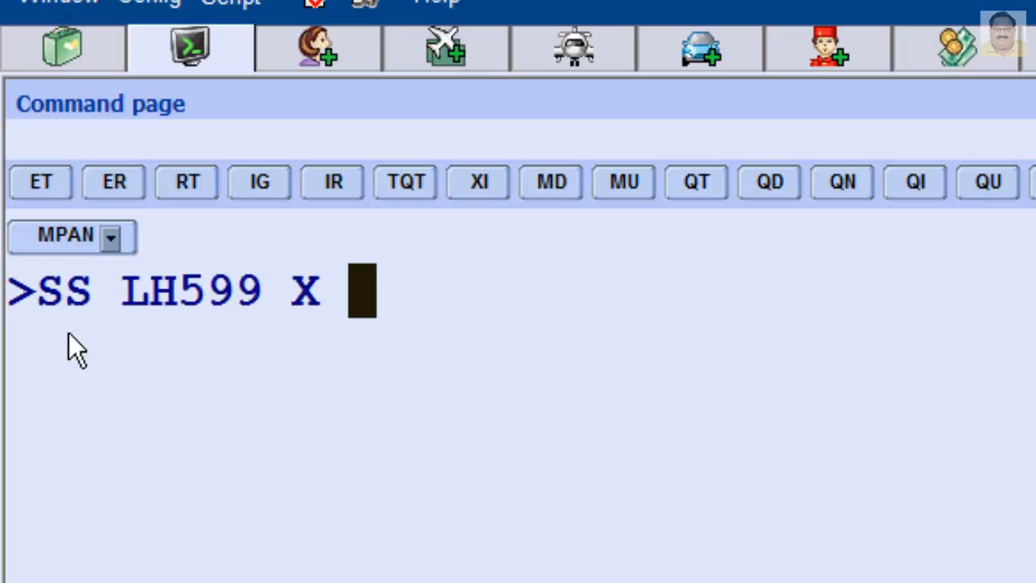
{"action": "type", "text": "17NO"}
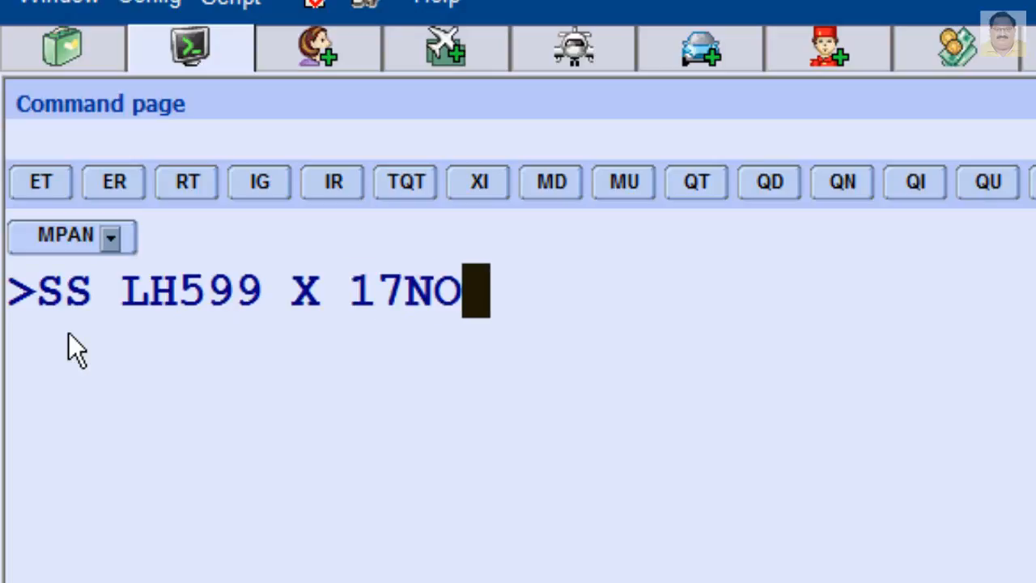
{"action": "type", "text": "V JED "}
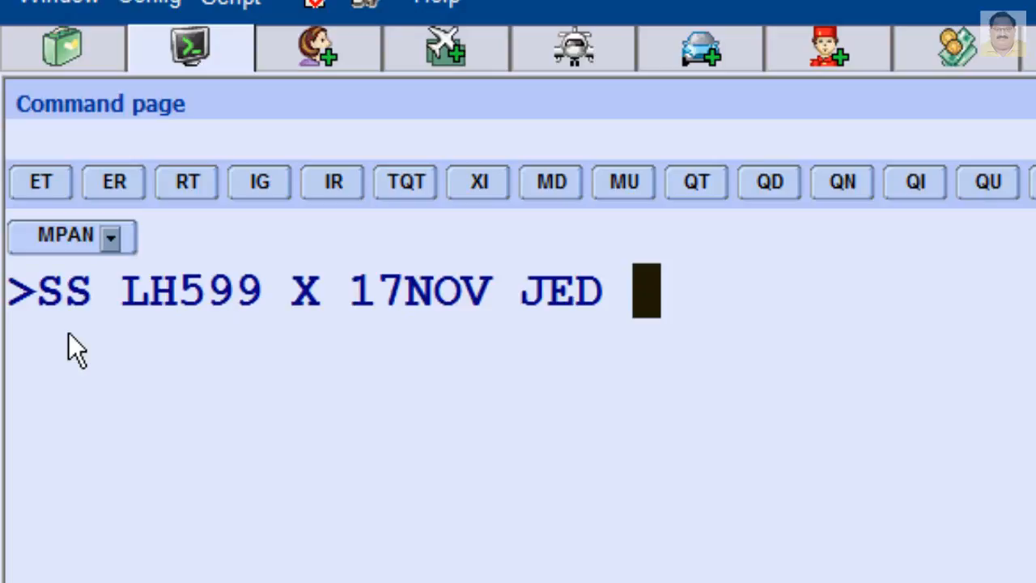
{"action": "type", "text": "FRA "}
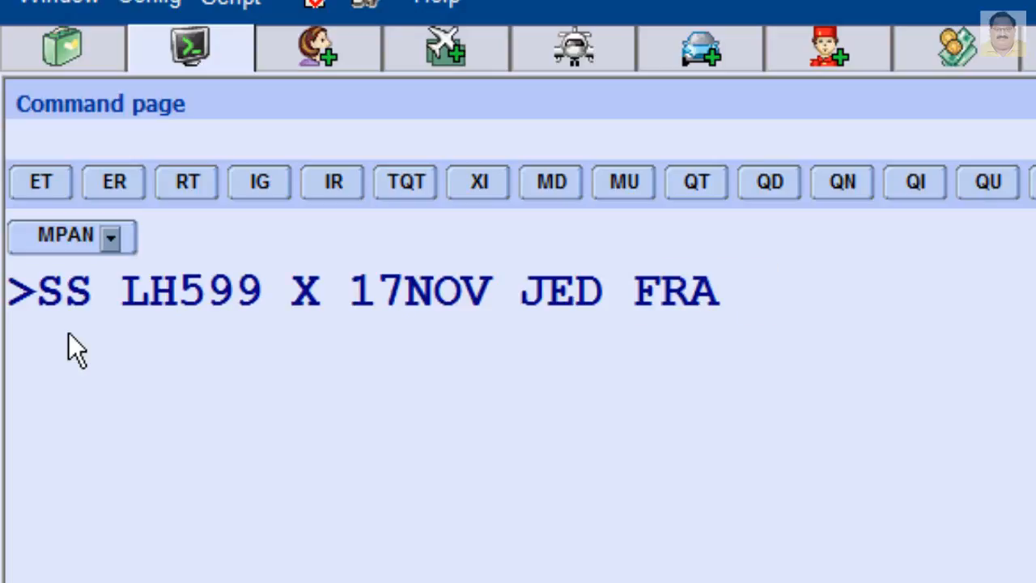
{"action": "type", "text": "1"}
{"action": "key", "text": "Return"}
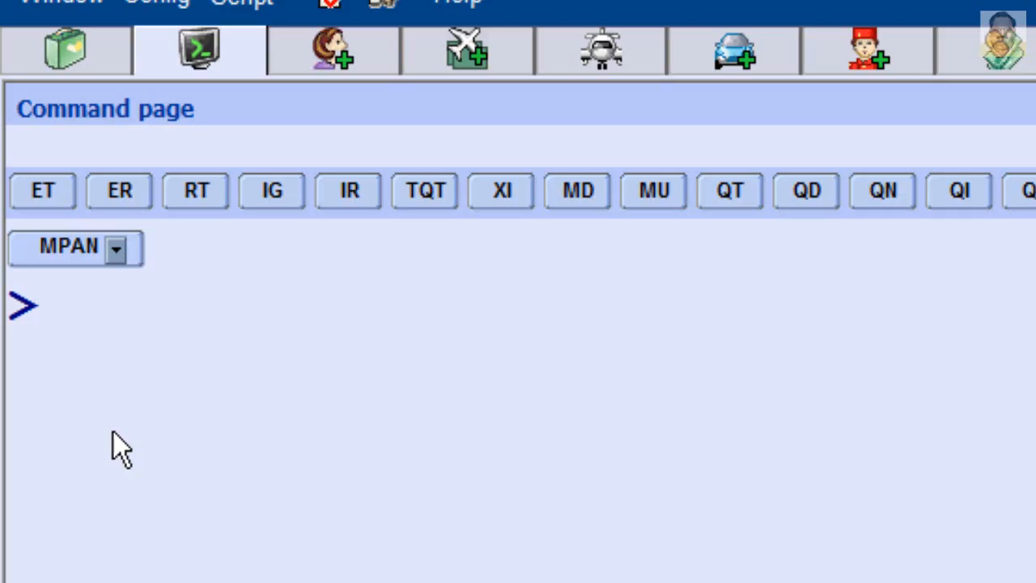
Step: Direct sell one A-class seat on BA132, Jeddah to London Heathrow on 30 November, with SS BA132 A 30NOV JED LHR 1
{"action": "type", "text": "SS"}
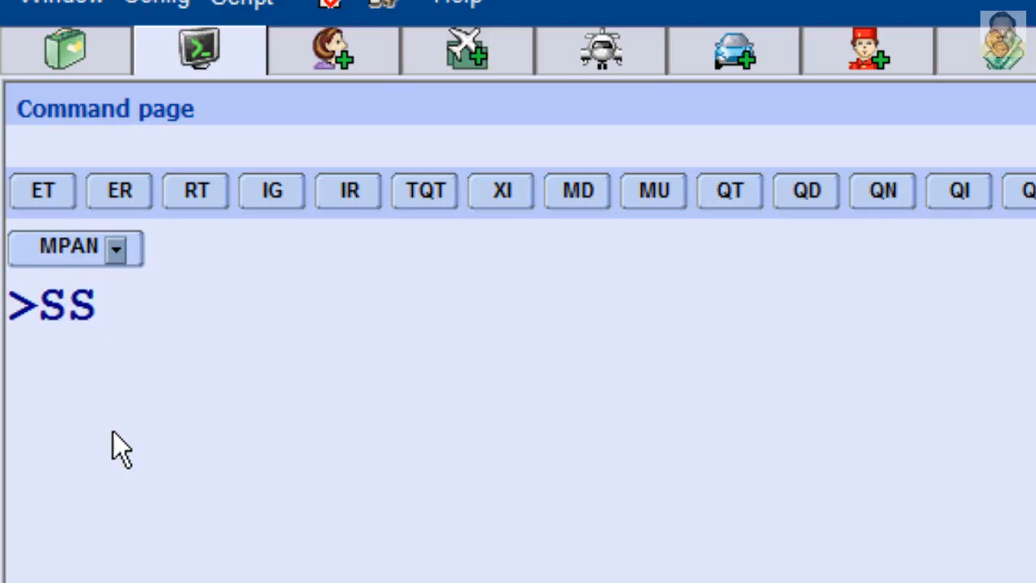
{"action": "type", "text": " BA"}
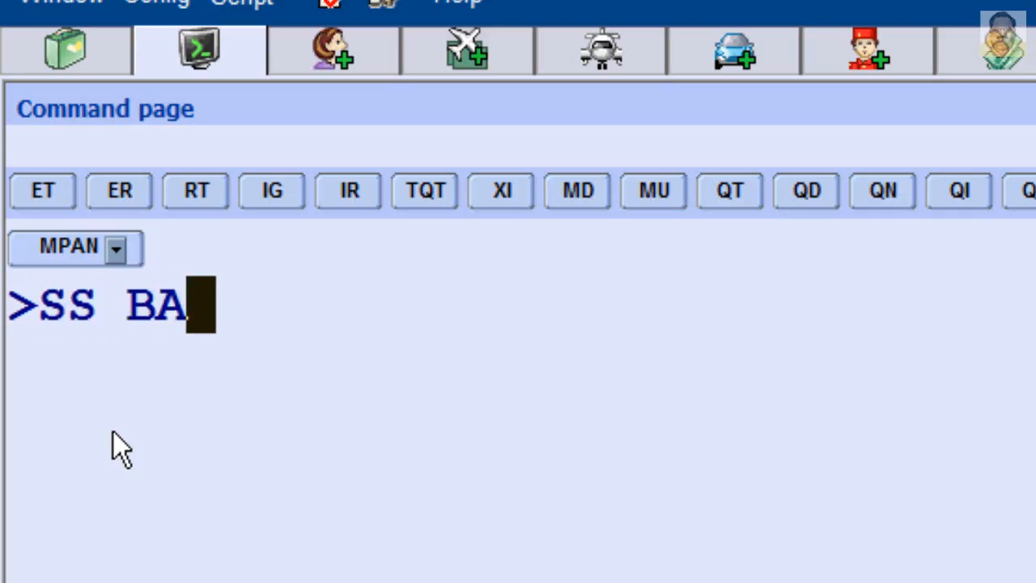
{"action": "type", "text": "132 "}
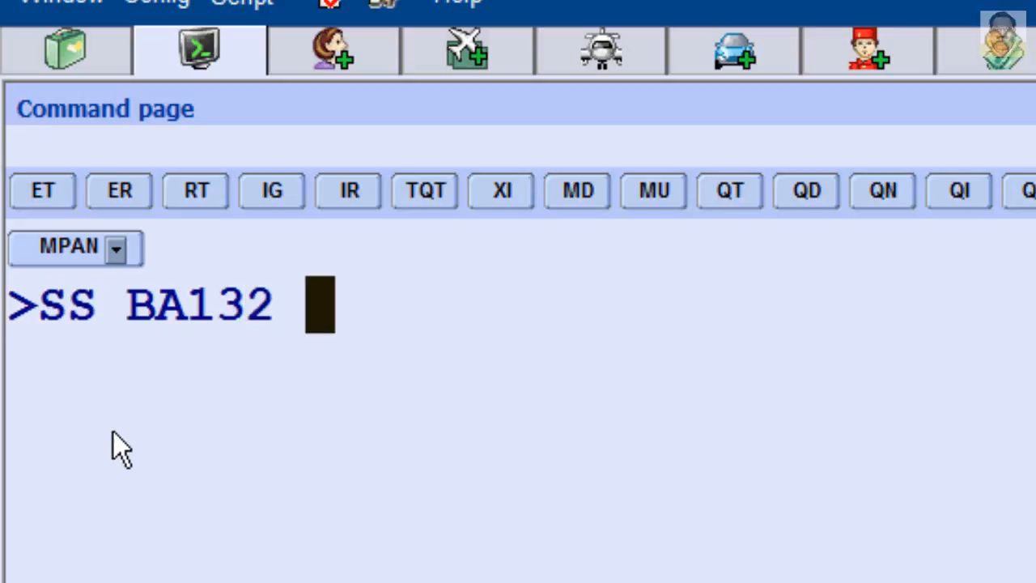
{"action": "type", "text": "A "}
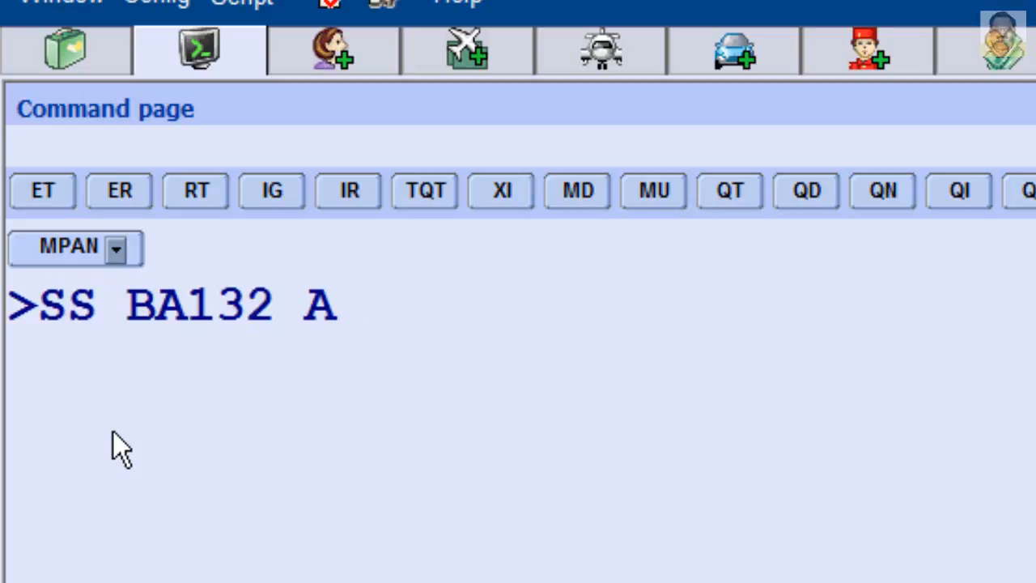
{"action": "type", "text": "30N"}
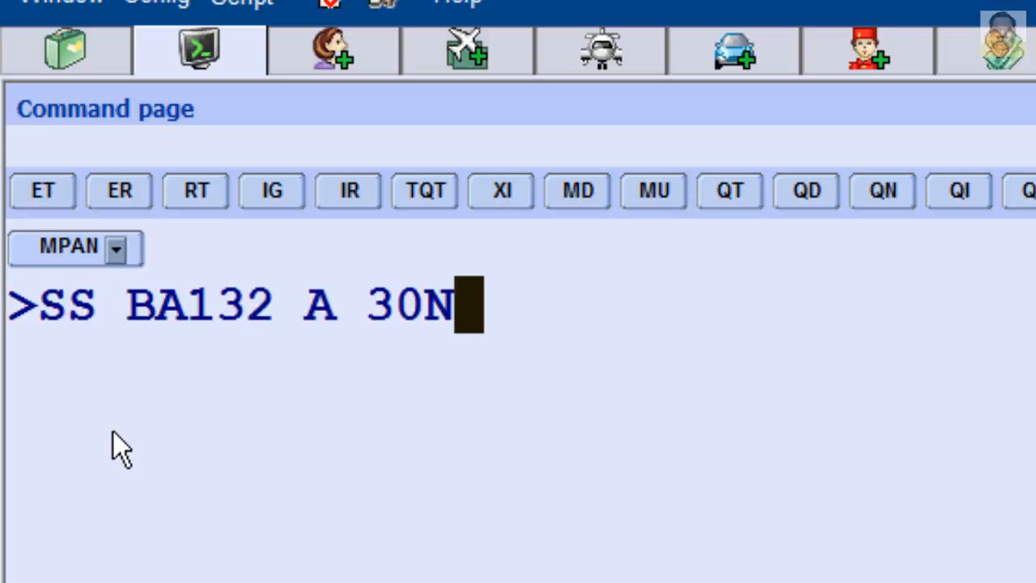
{"action": "type", "text": "OV JED "}
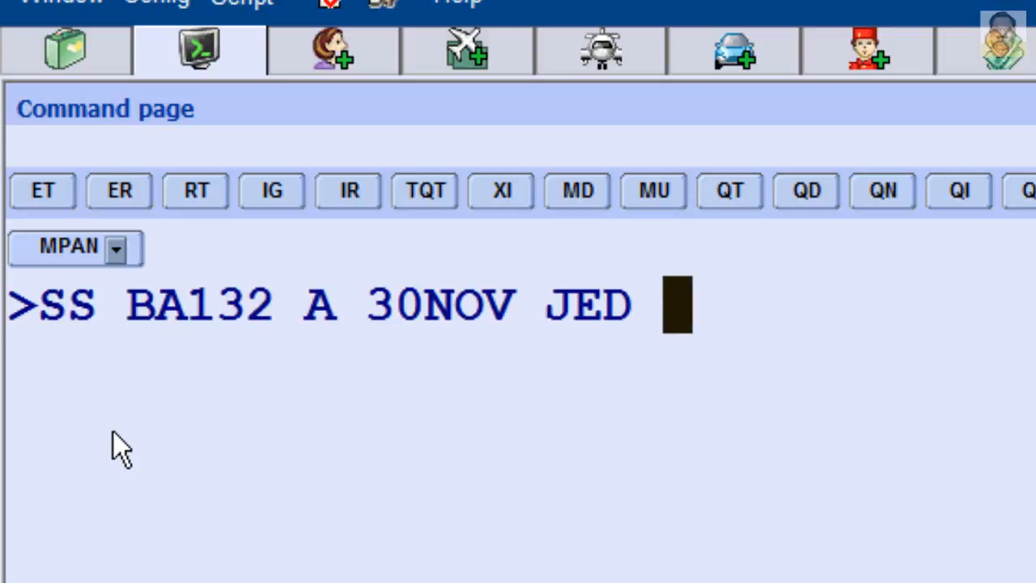
{"action": "type", "text": "LHR "}
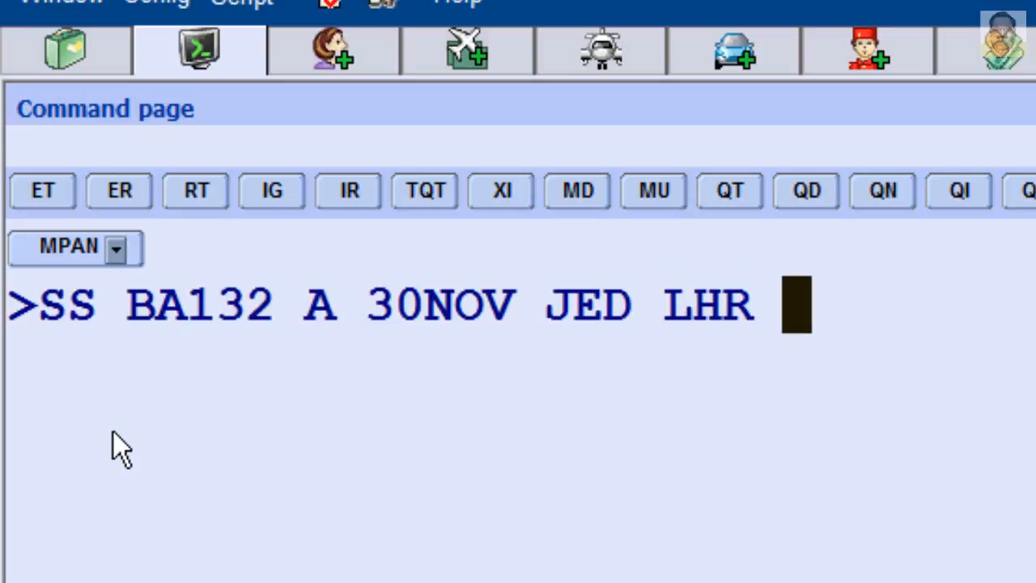
{"action": "type", "text": "1"}
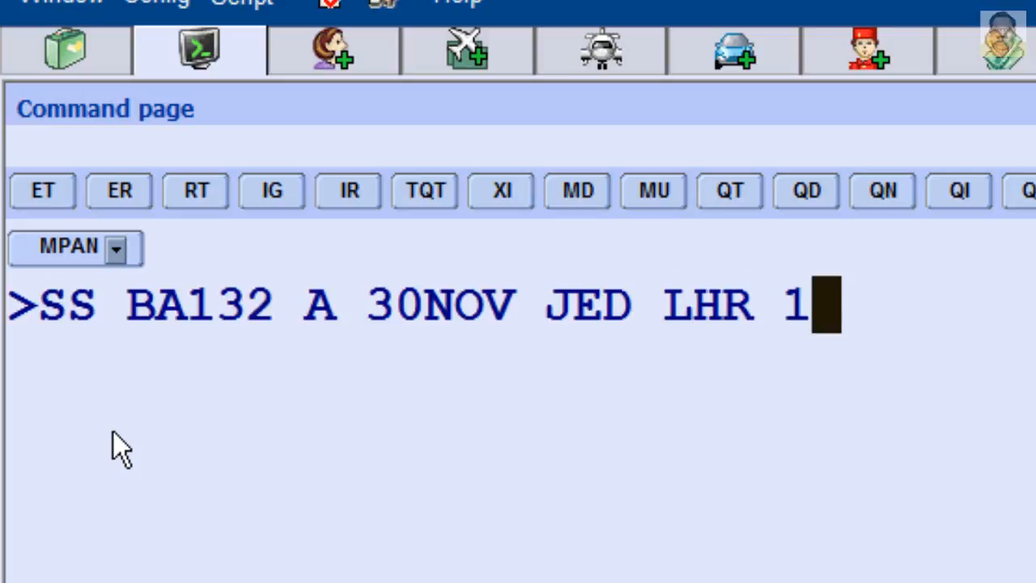
{"action": "key", "text": "Return"}
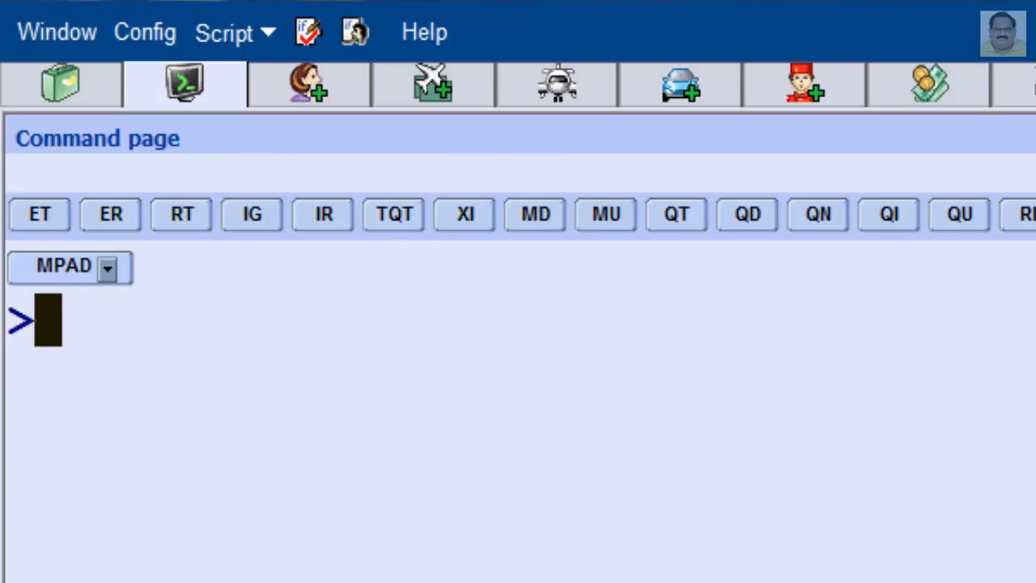
Step: Waitlist one A-class seat on BA132, Jeddah to London Heathrow on 30 November, with SS BA132 A 30NOV JED LHR PE 1
{"action": "type", "text": "SS "}
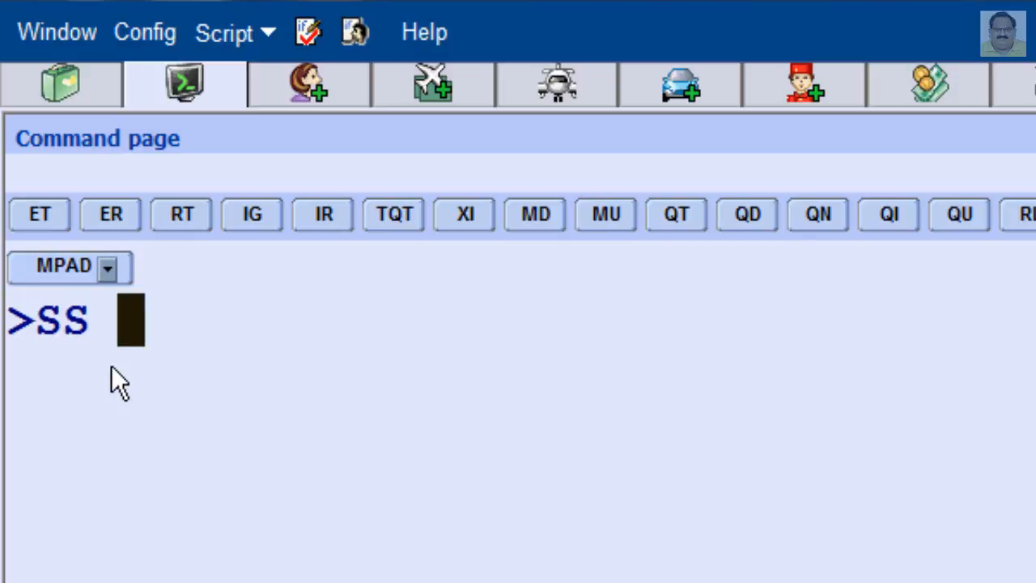
{"action": "type", "text": "BA132"}
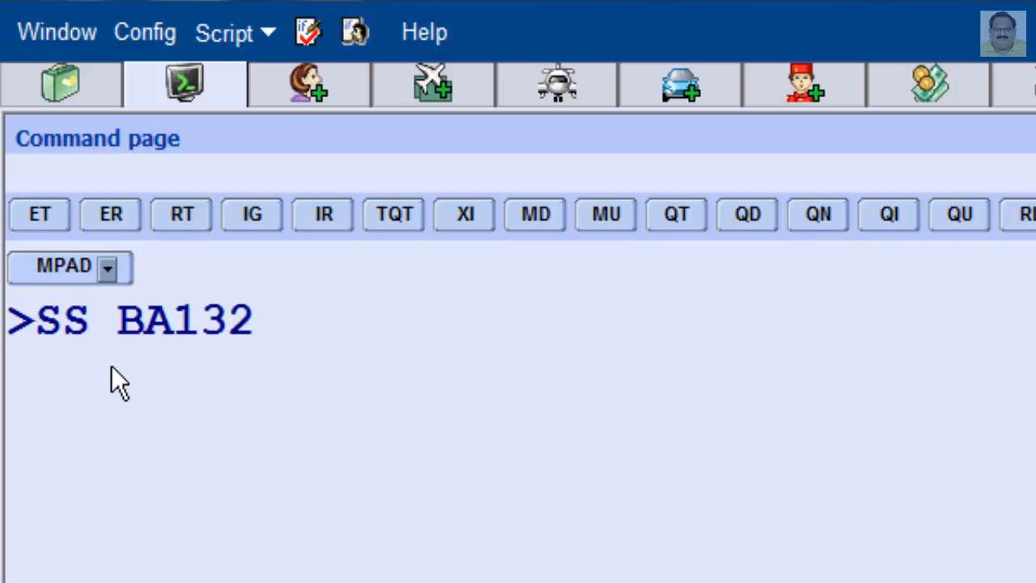
{"action": "type", "text": " A 30NO"}
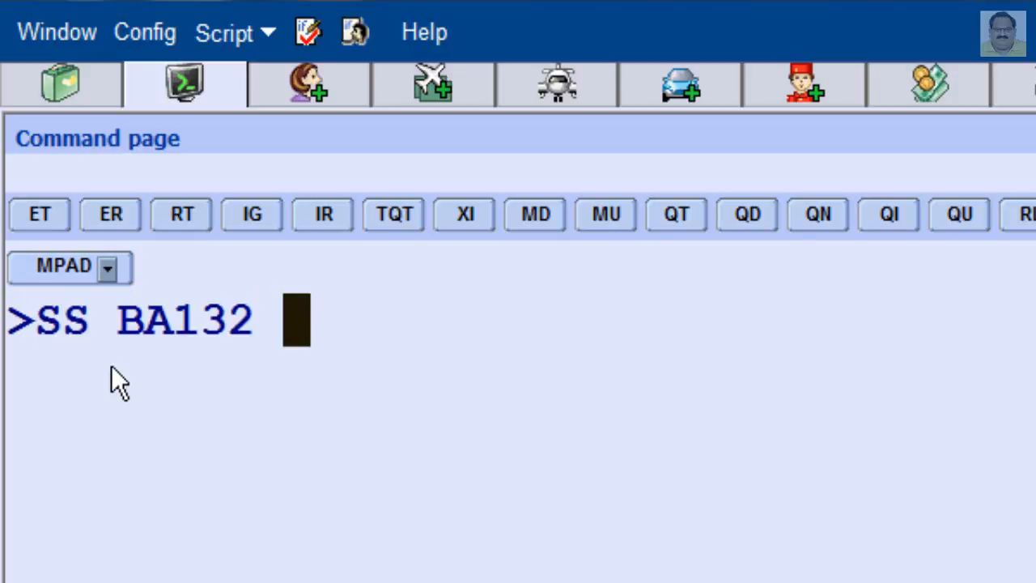
{"action": "type", "text": "V "}
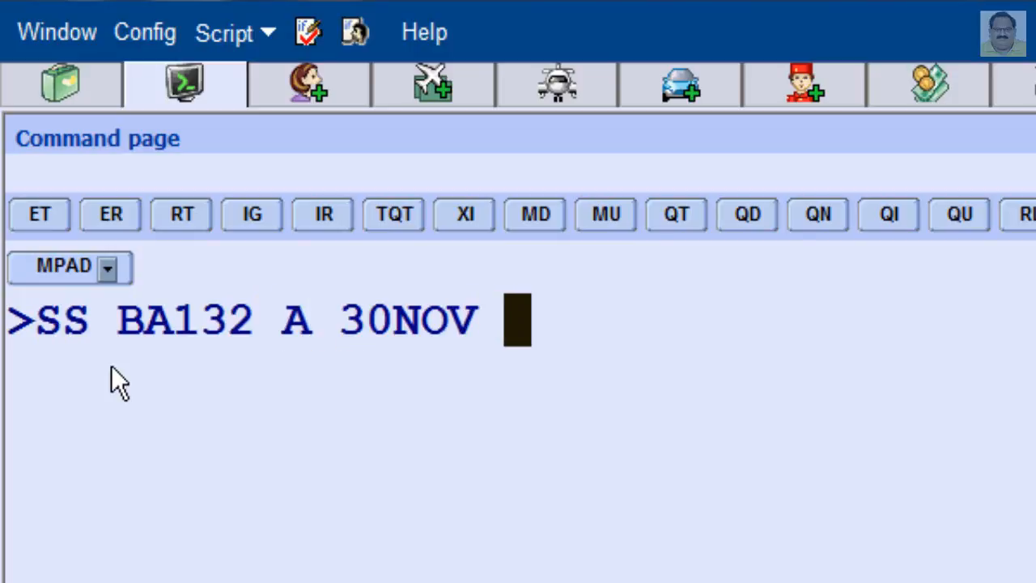
{"action": "type", "text": "JED"}
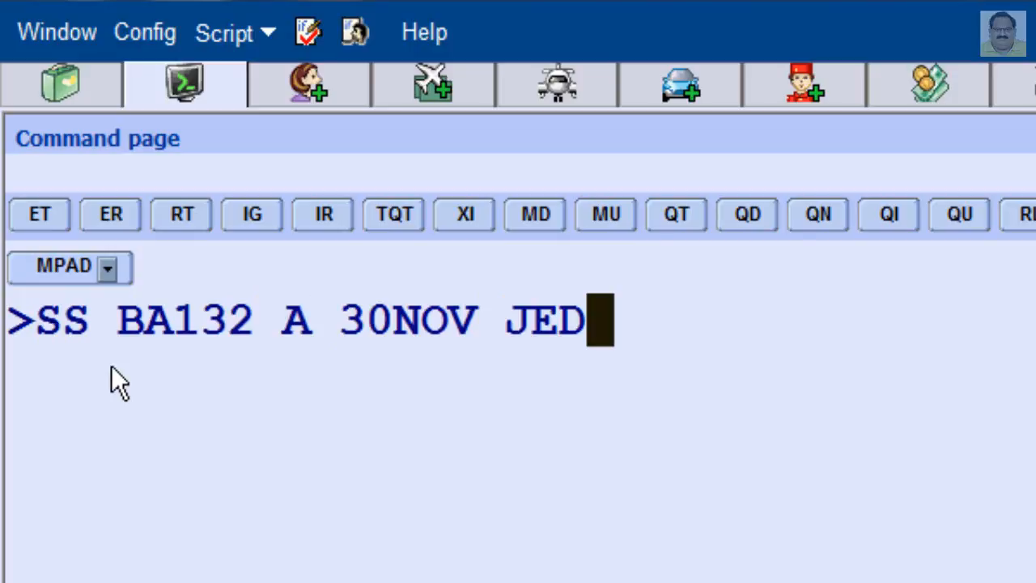
{"action": "type", "text": " L"}
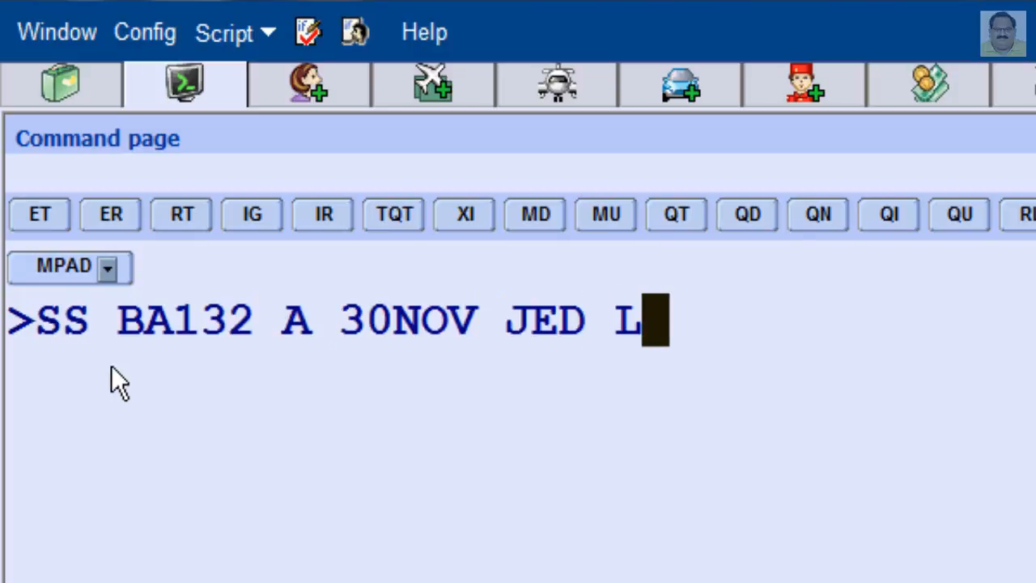
{"action": "type", "text": "HR PE "}
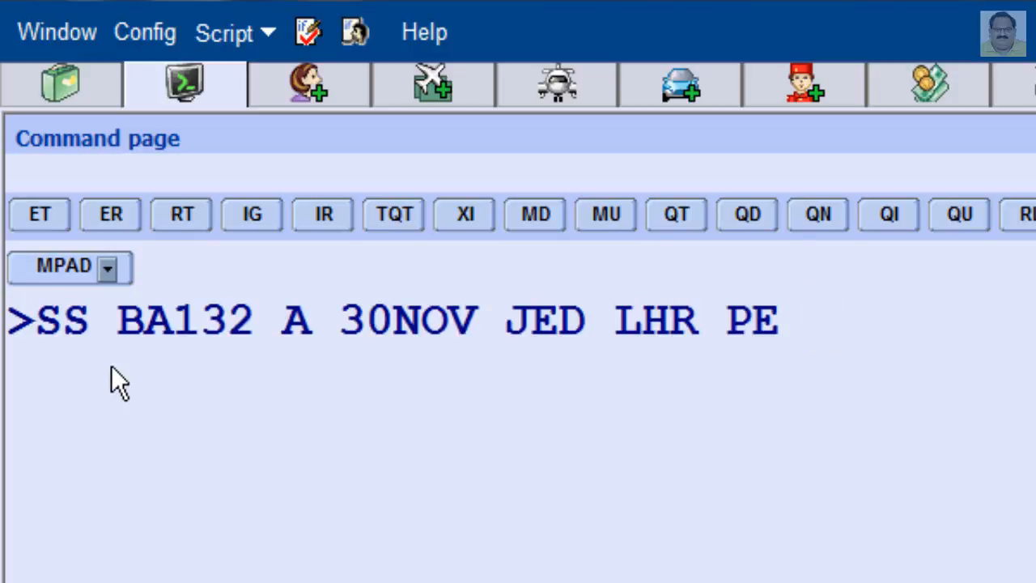
{"action": "type", "text": "1"}
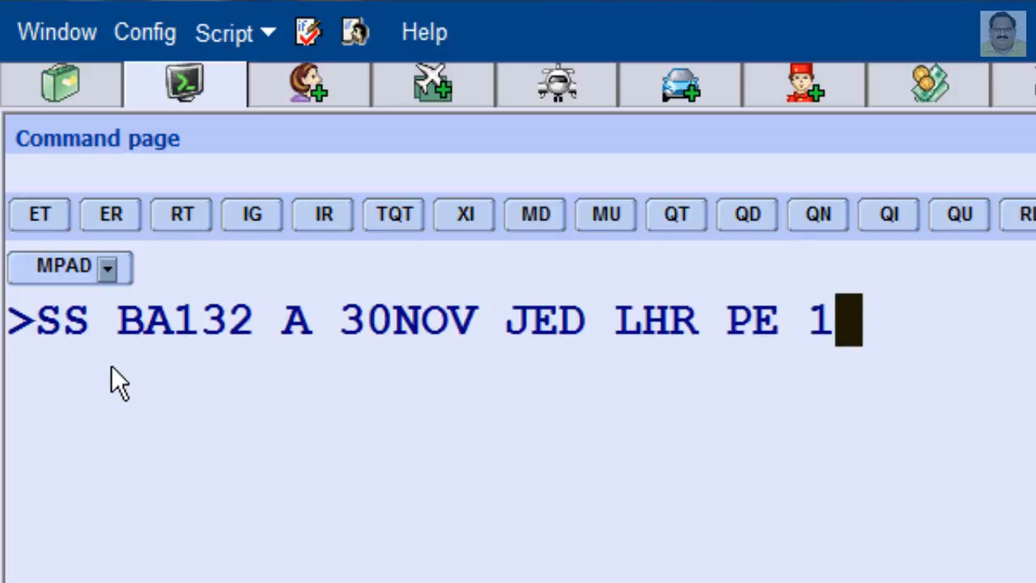
{"action": "key", "text": "Return"}
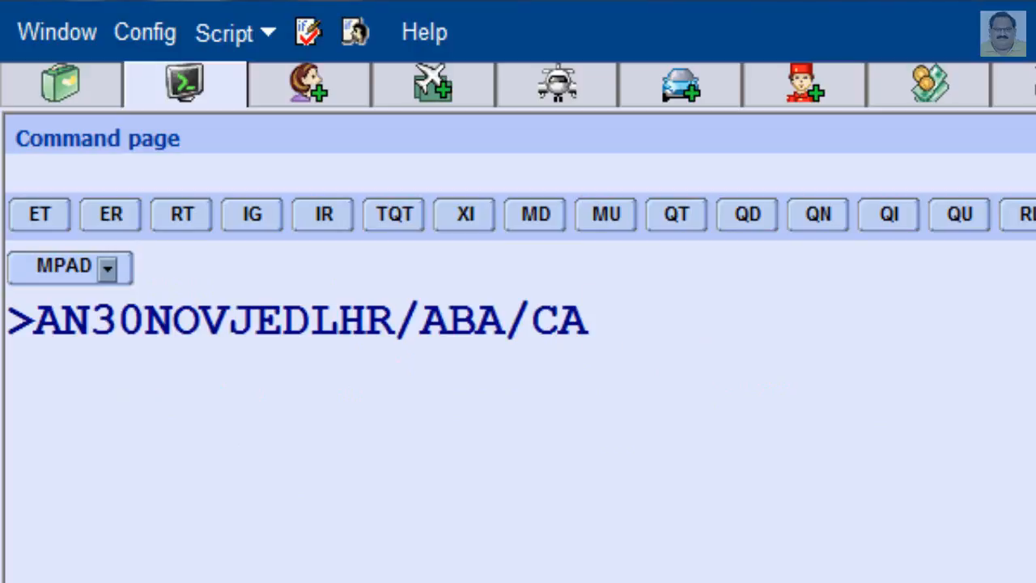
Step: Display BA A-class availability with AN30NOVJEDLHR/ABA/CA and waitlist one seat from line 1 with SS 1 A 1 / PE
{"action": "key", "text": "Return"}
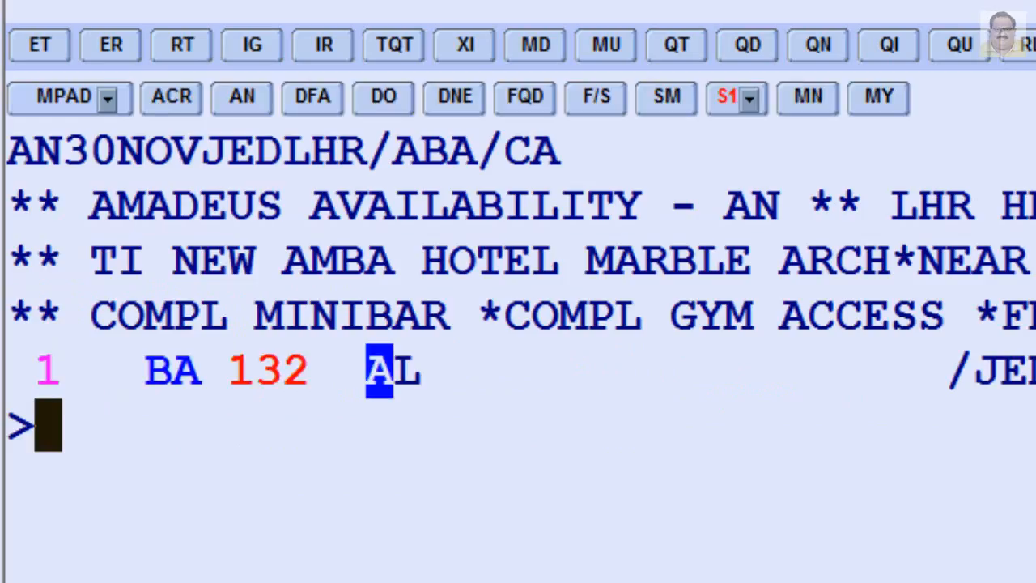
{"action": "type", "text": "SS"}
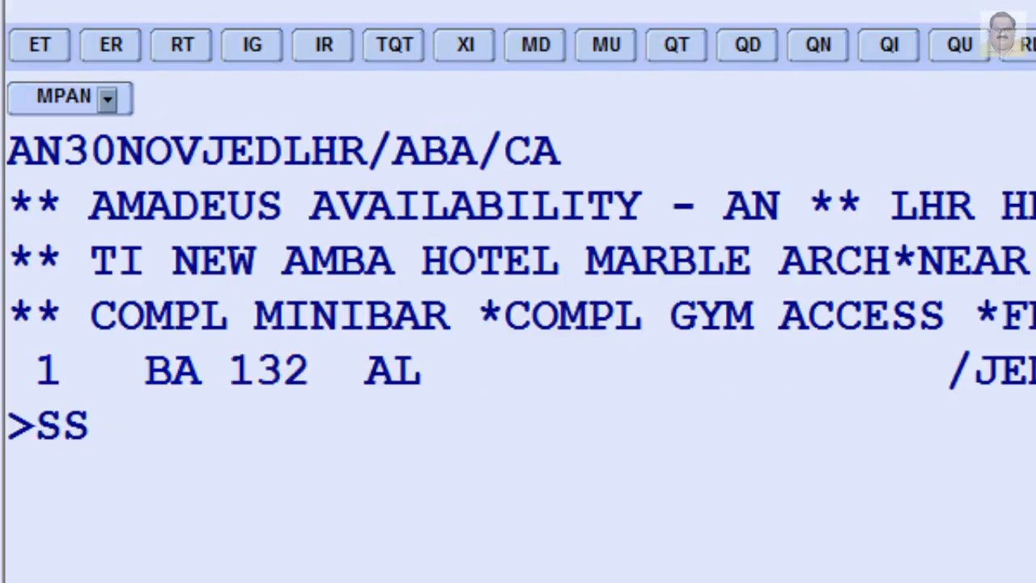
{"action": "type", "text": " 1 A"}
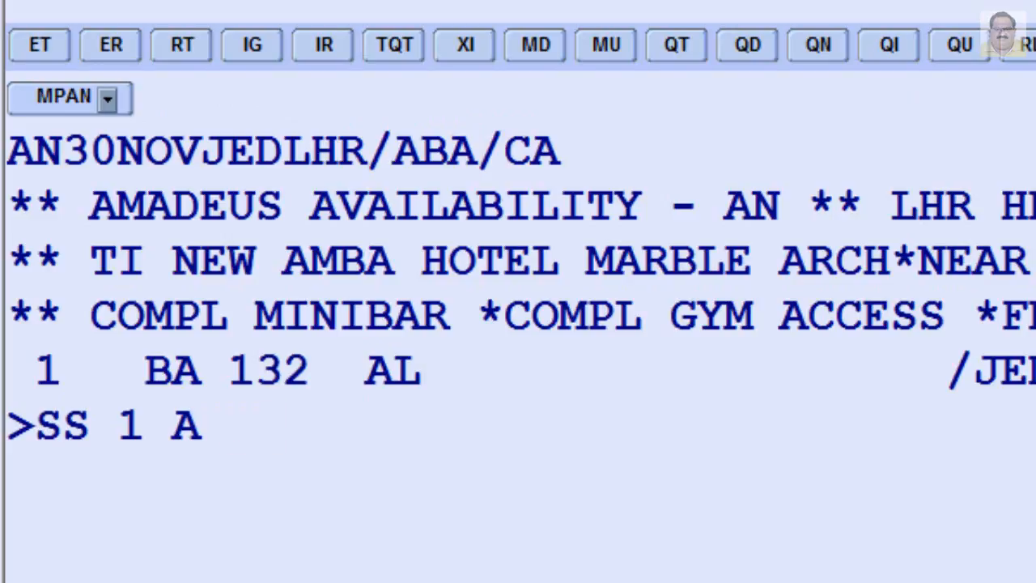
{"action": "type", "text": " 1"}
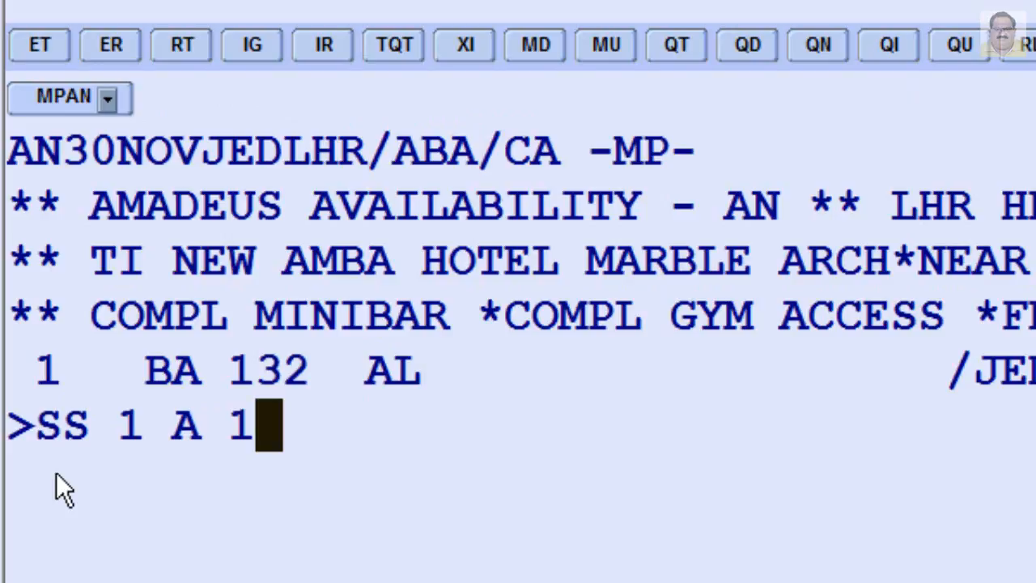
{"action": "type", "text": " / PE"}
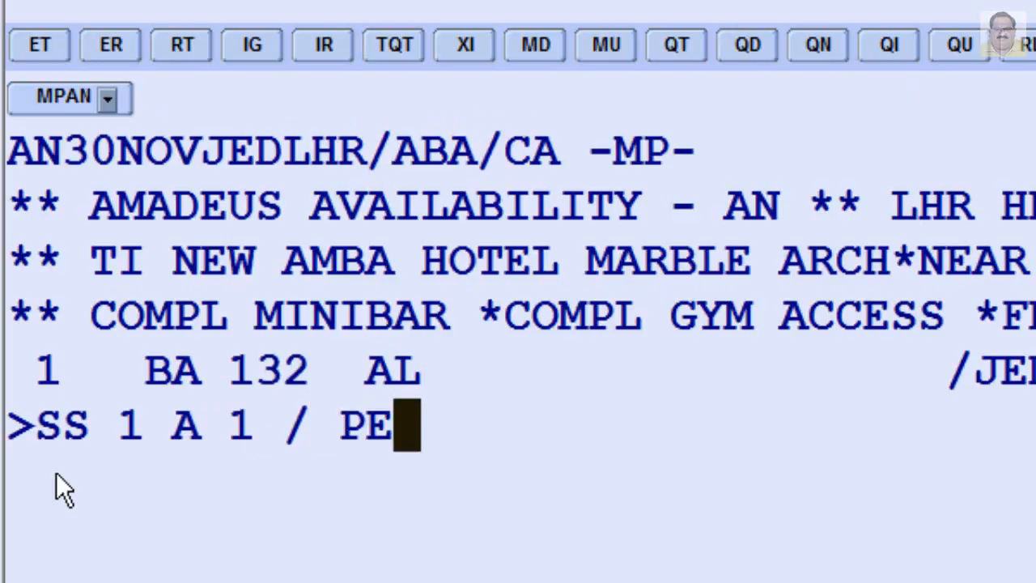
{"action": "key", "text": "Return"}
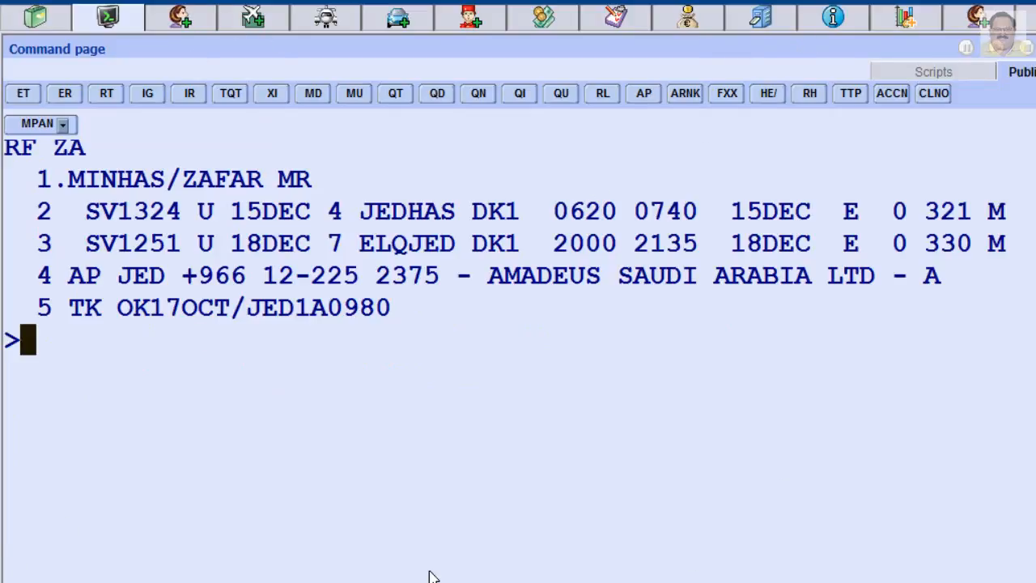
Step: Submit the Jeddah–Hail and Gassim–Jeddah booking with ER and add an arrival-unknown segment with SI ARNK
{"action": "type", "text": "ER"}
{"action": "key", "text": "Return"}
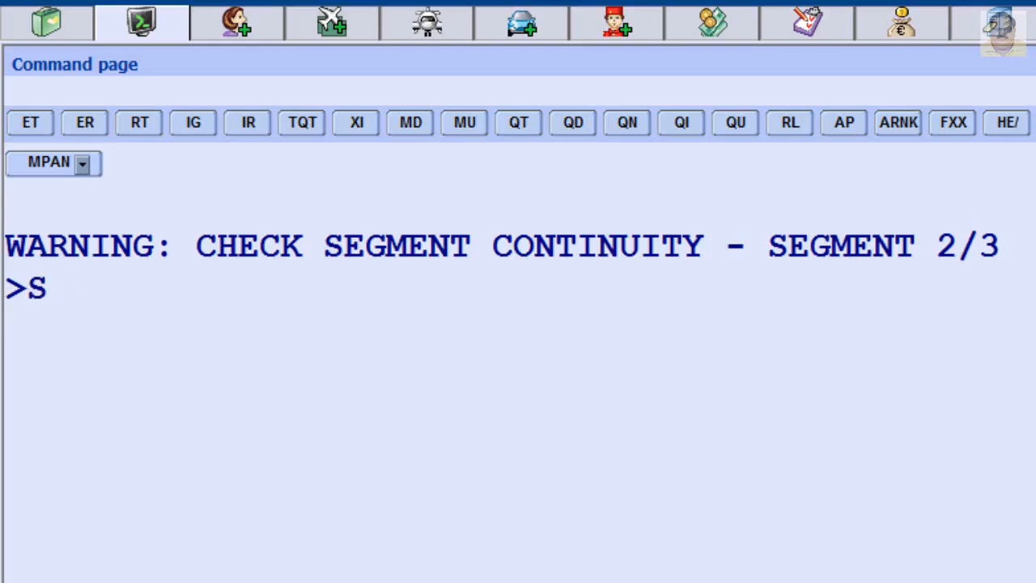
{"action": "type", "text": "I "}
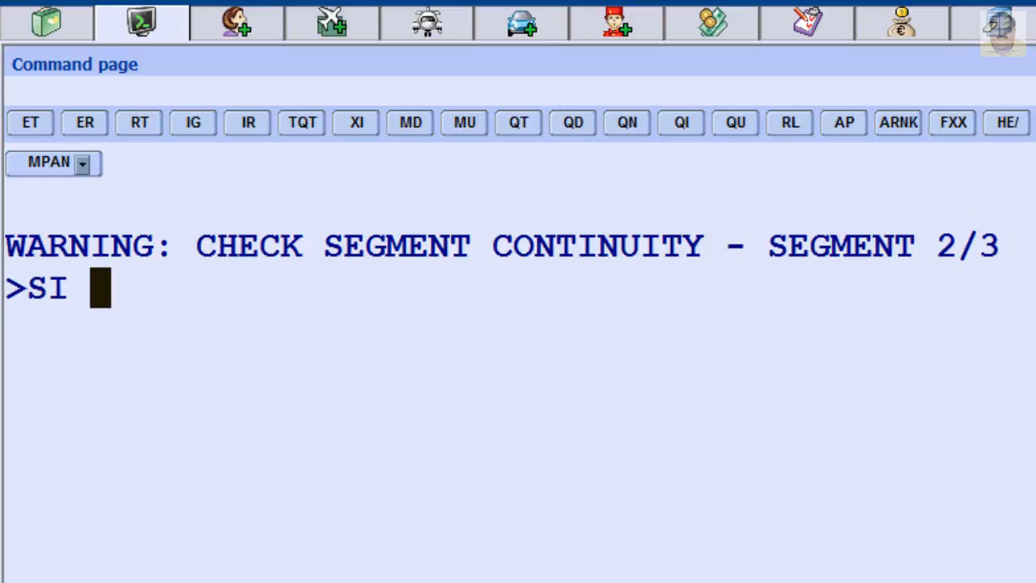
{"action": "type", "text": "ARNK"}
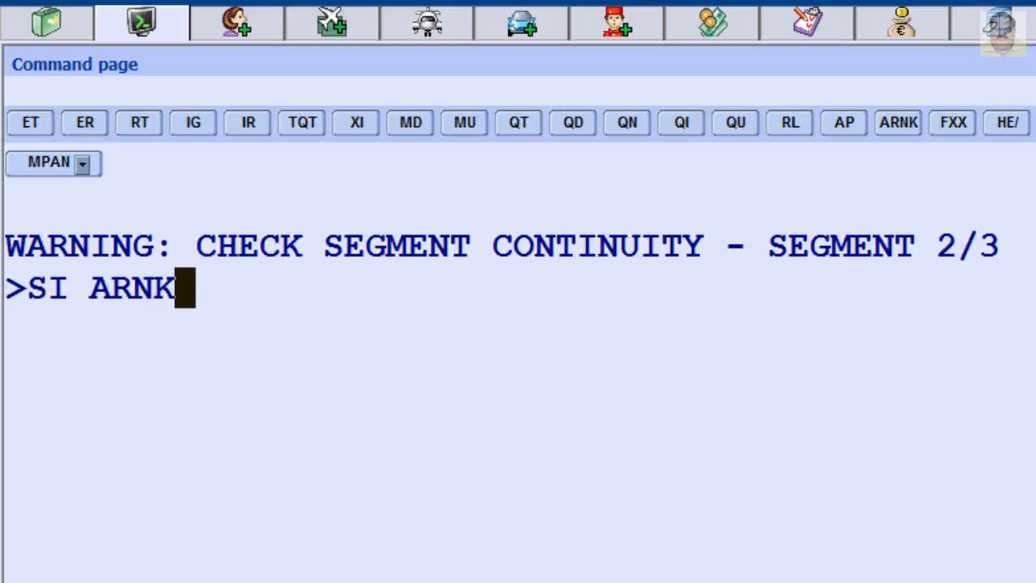
{"action": "key", "text": "Return"}
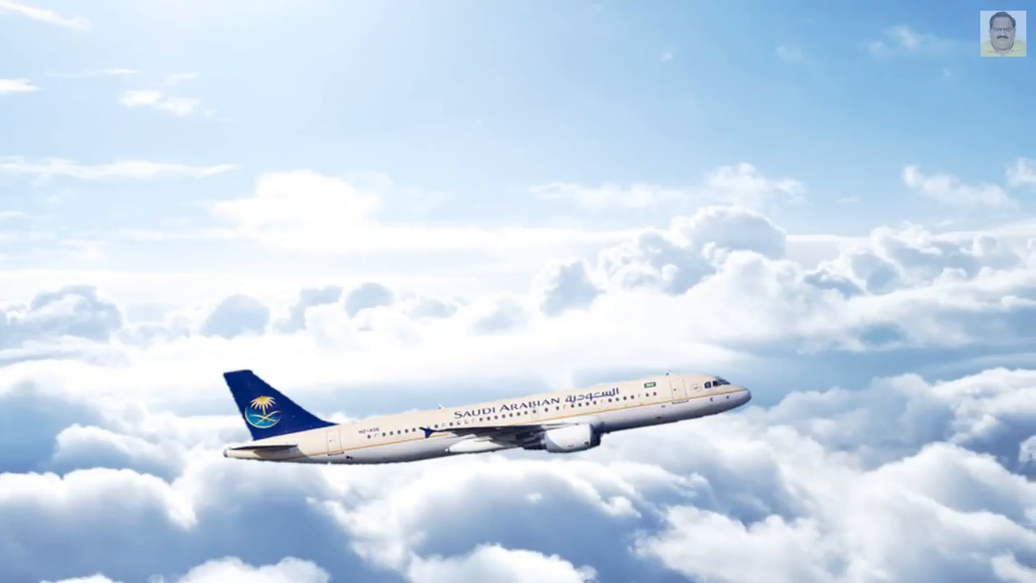
Step: Add an undated open U-class return segment on SV from Riyadh to Jeddah with SO SV U RUH JED
{"action": "type", "text": "O "}
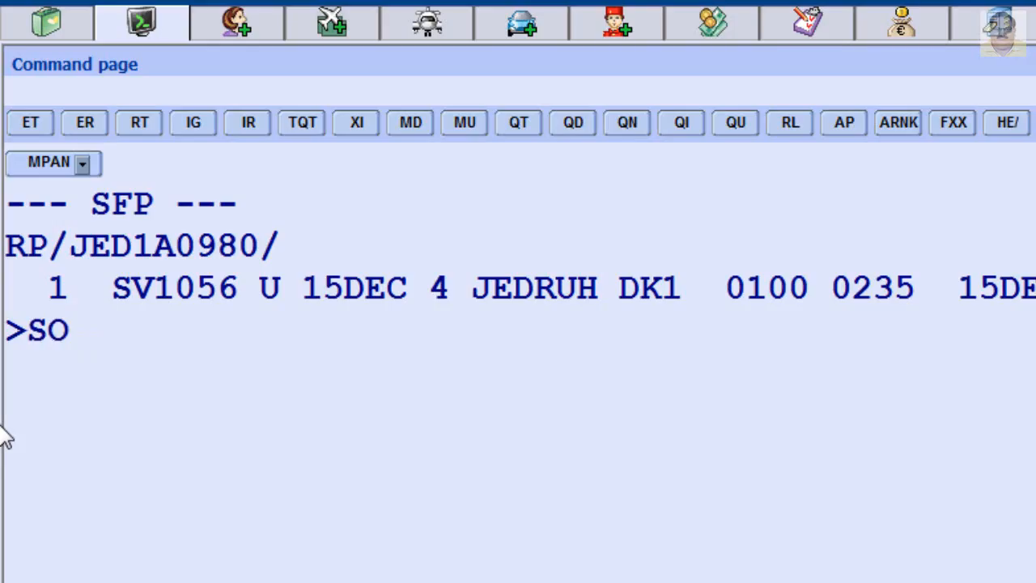
{"action": "type", "text": "SV U "}
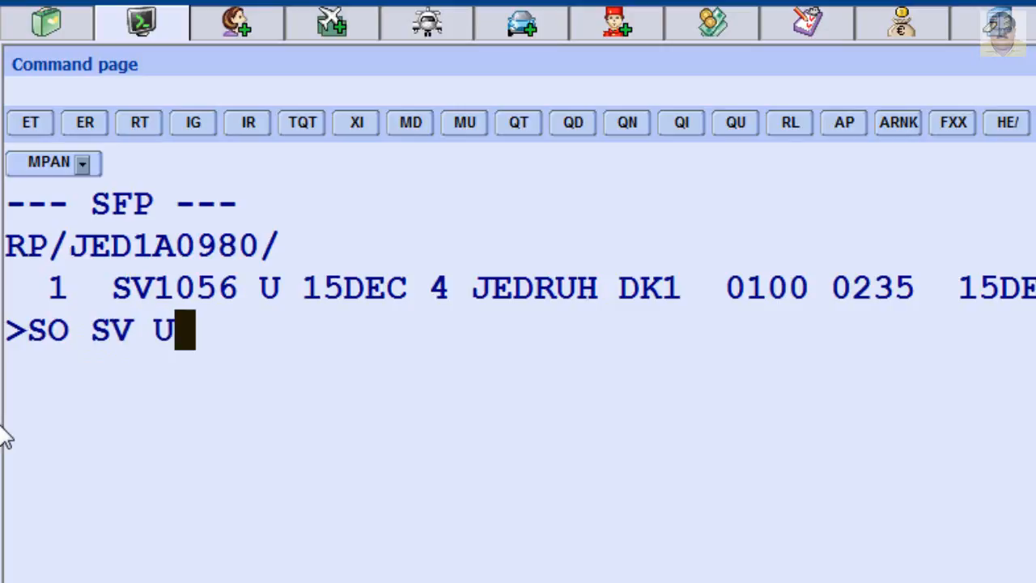
{"action": "type", "text": "RUH JED"}
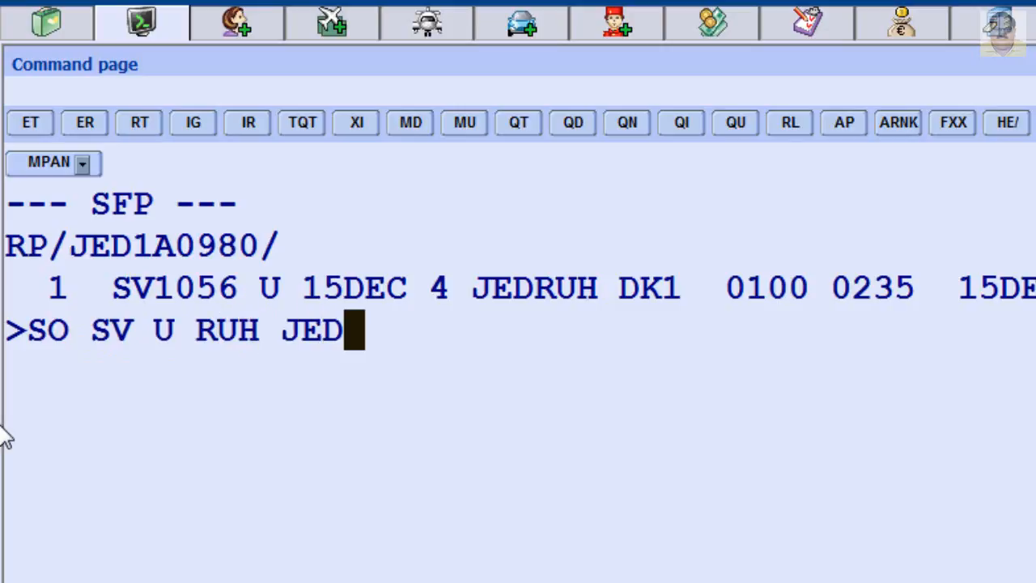
{"action": "key", "text": "Return"}
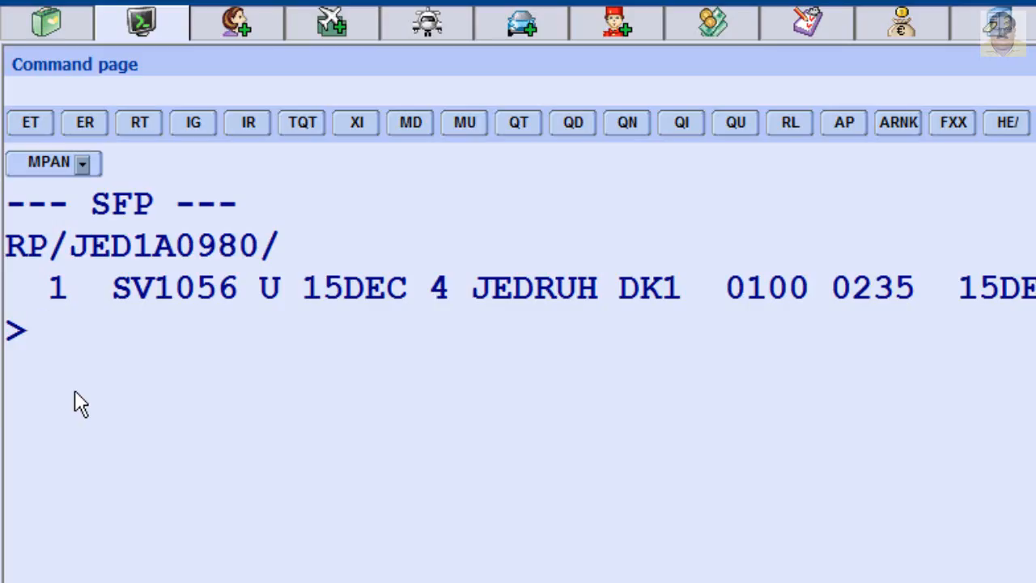
Step: Add an open U-class SV return segment from Riyadh to Jeddah dated 18 December with SO SV U 18DEC RUH JED
{"action": "type", "text": "SO "}
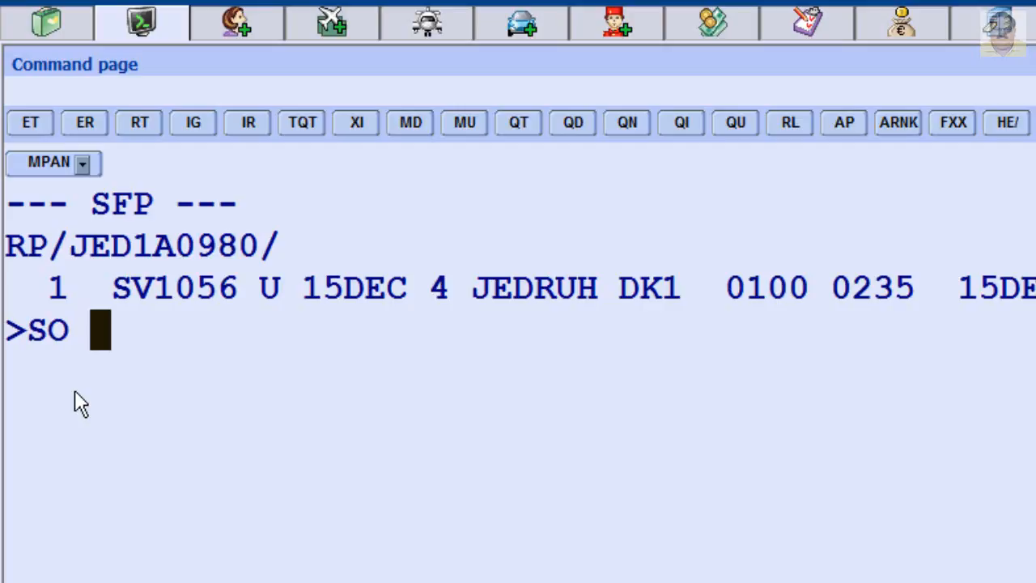
{"action": "type", "text": "SV "}
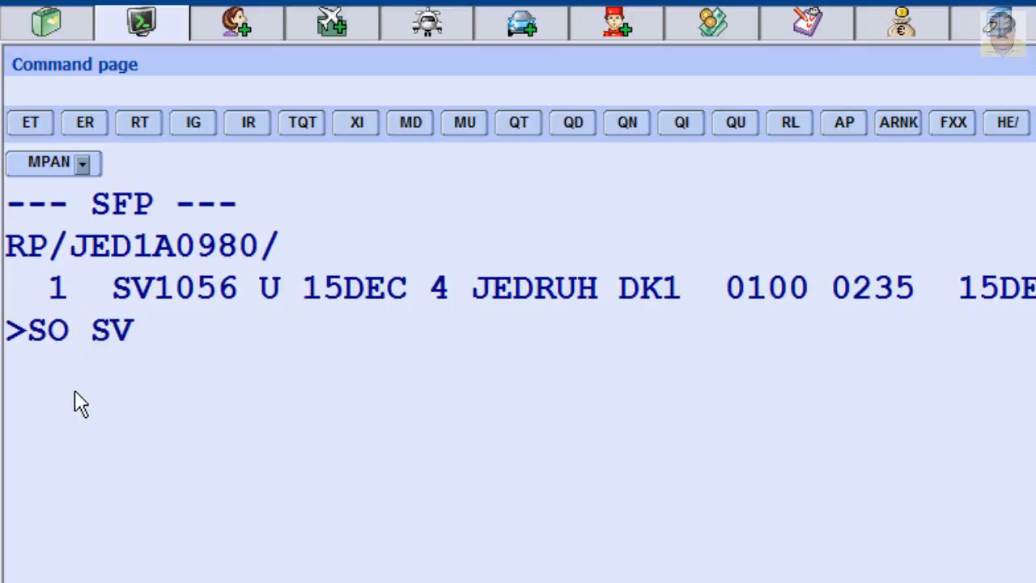
{"action": "type", "text": "U "}
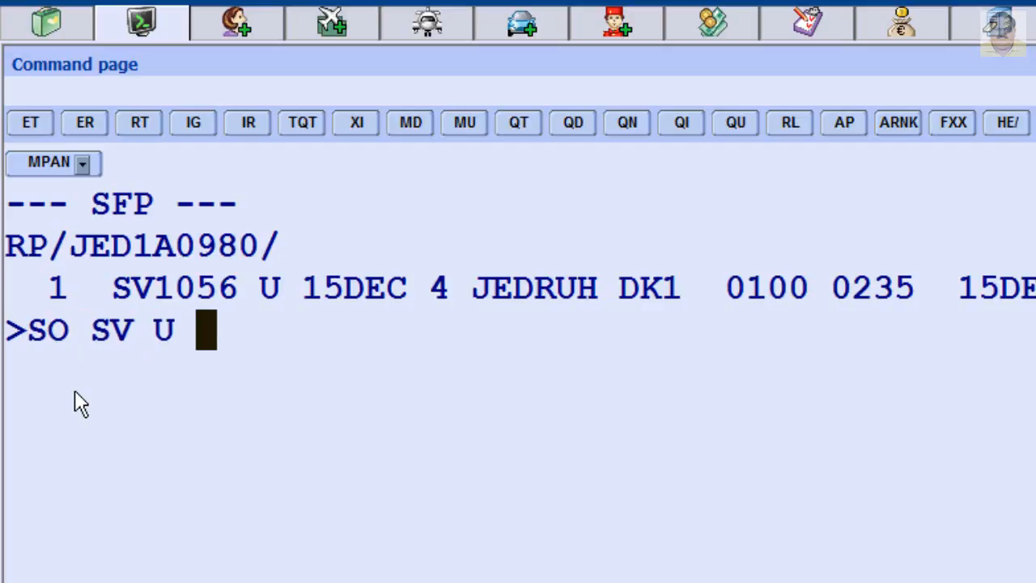
{"action": "type", "text": "18DE"}
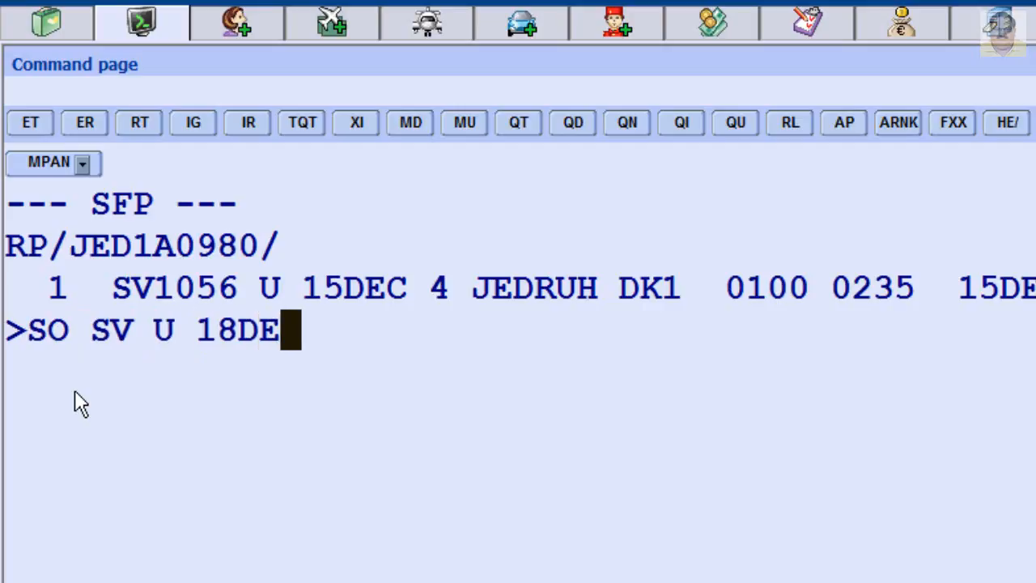
{"action": "type", "text": "C "}
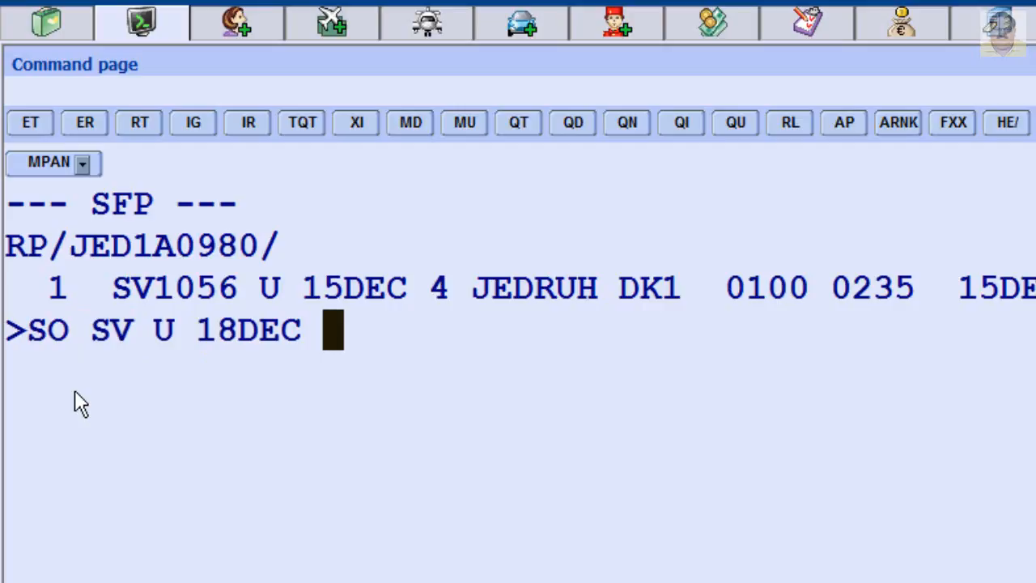
{"action": "type", "text": "RUH JED"}
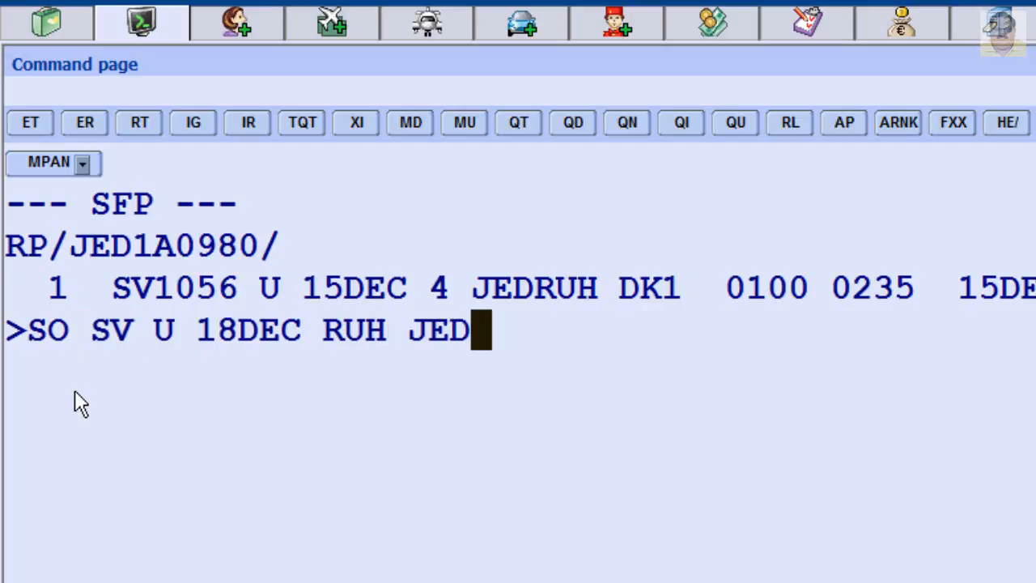
{"action": "key", "text": "Return"}
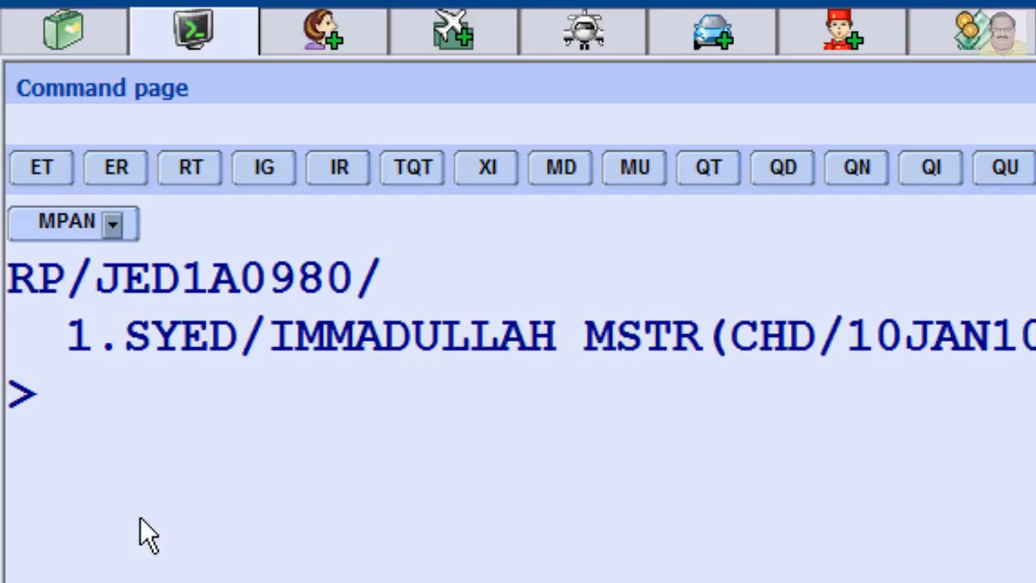
Step: Direct-sell a J-class unaccompanied-minor seat from Jeddah to London Heathrow with SS BA132 J 26DEC JED LHR UM1 / 10
{"action": "type", "text": "SS"}
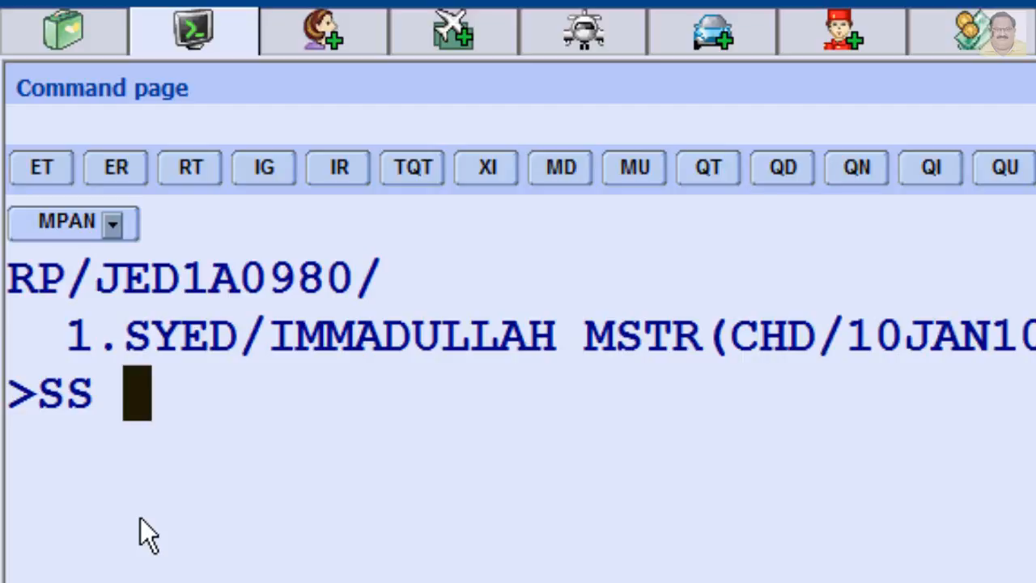
{"action": "type", "text": " BA132"}
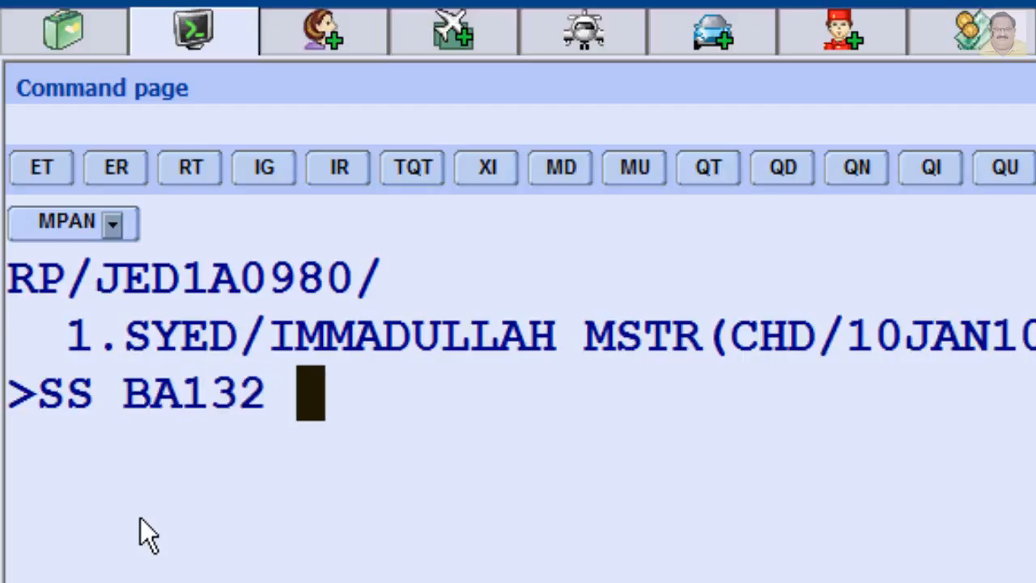
{"action": "type", "text": " J "}
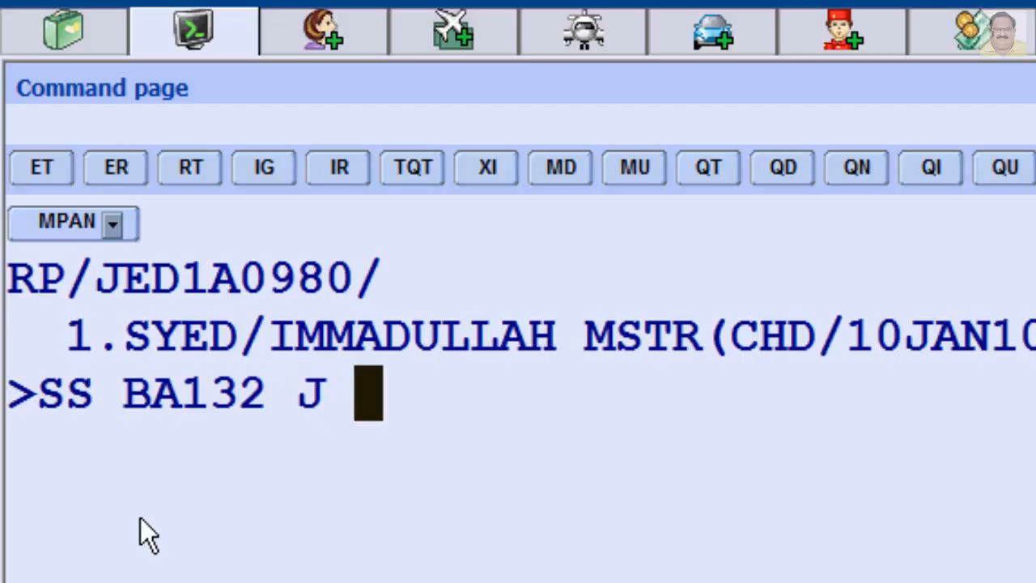
{"action": "type", "text": "26"}
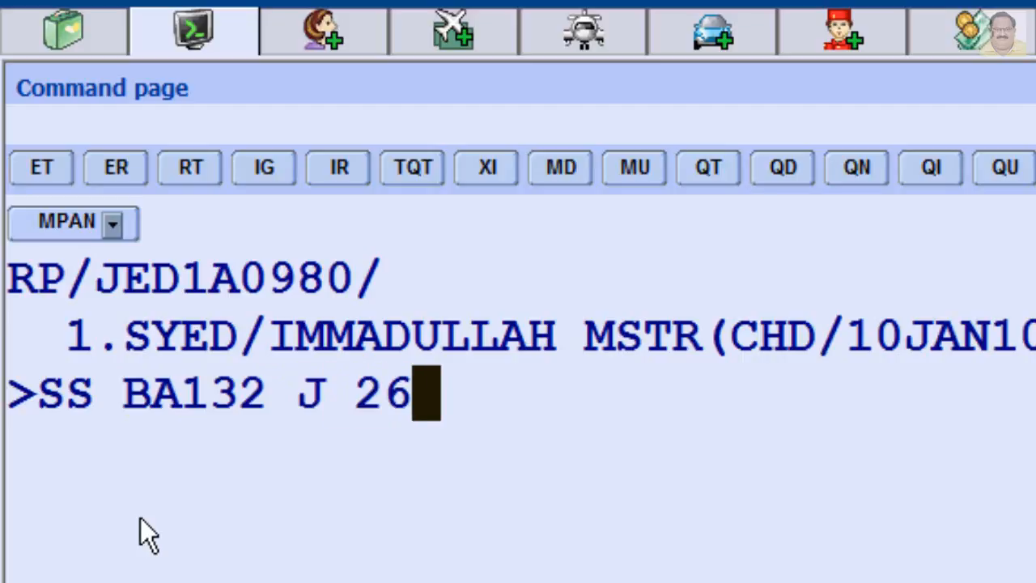
{"action": "type", "text": "DEC JE"}
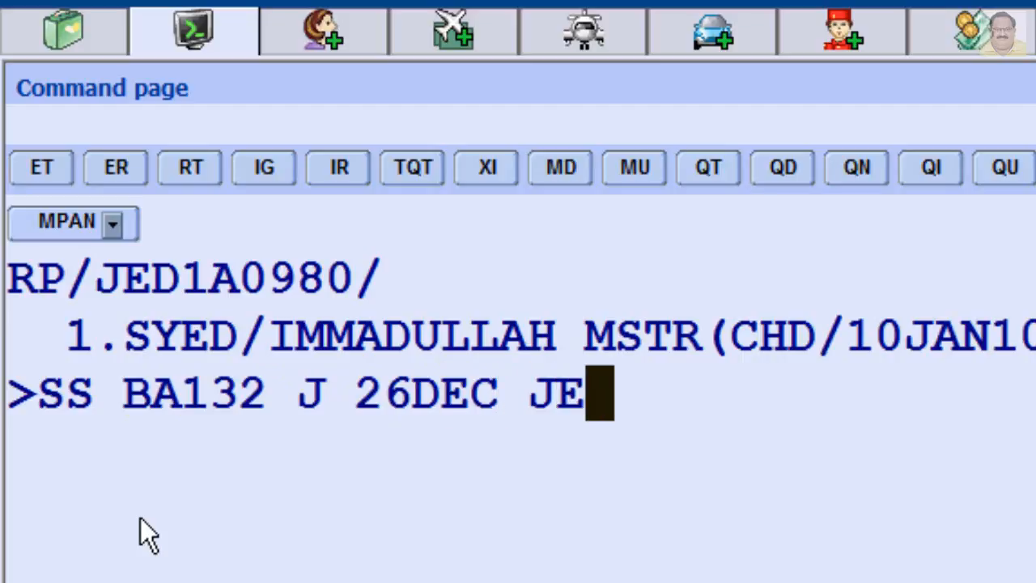
{"action": "type", "text": "D LH"}
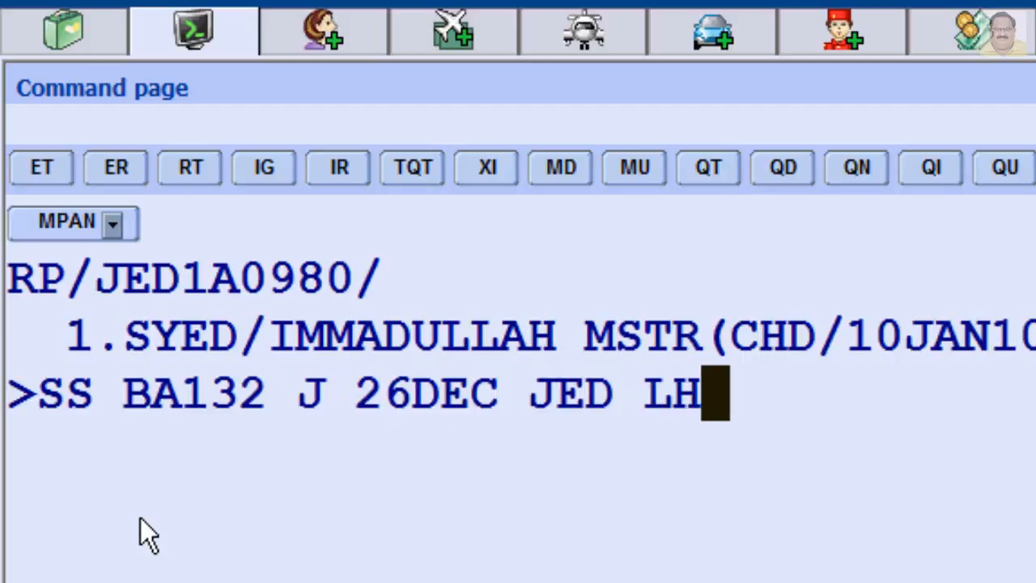
{"action": "type", "text": "R UM"}
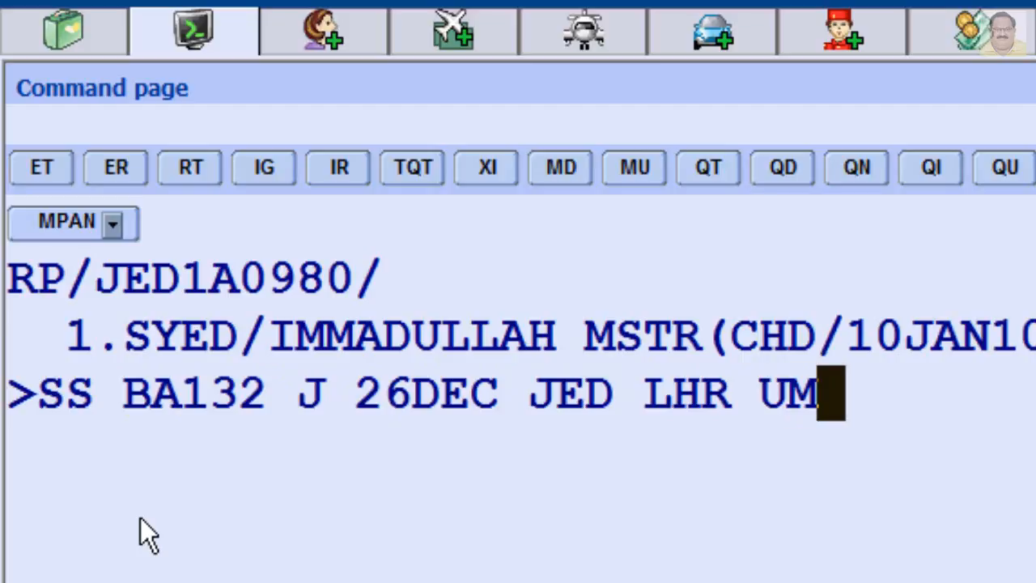
{"action": "type", "text": "1"}
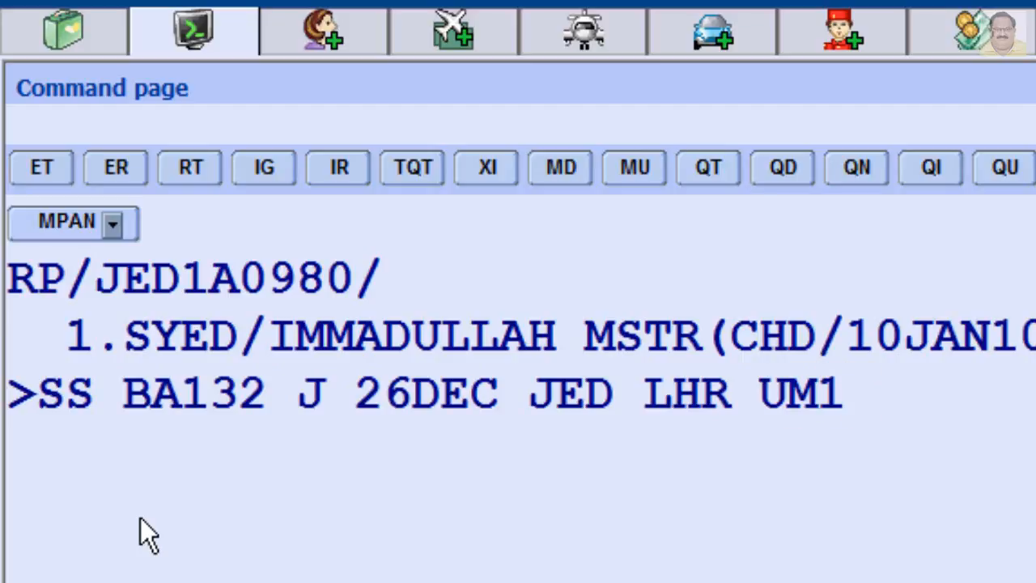
{"action": "type", "text": " / 10"}
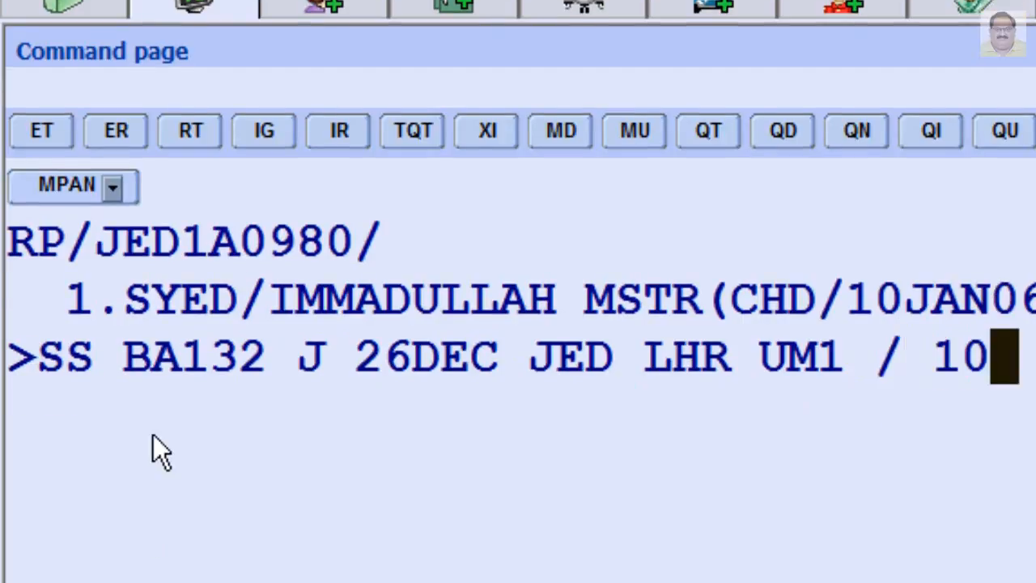
{"action": "key", "text": "Return"}
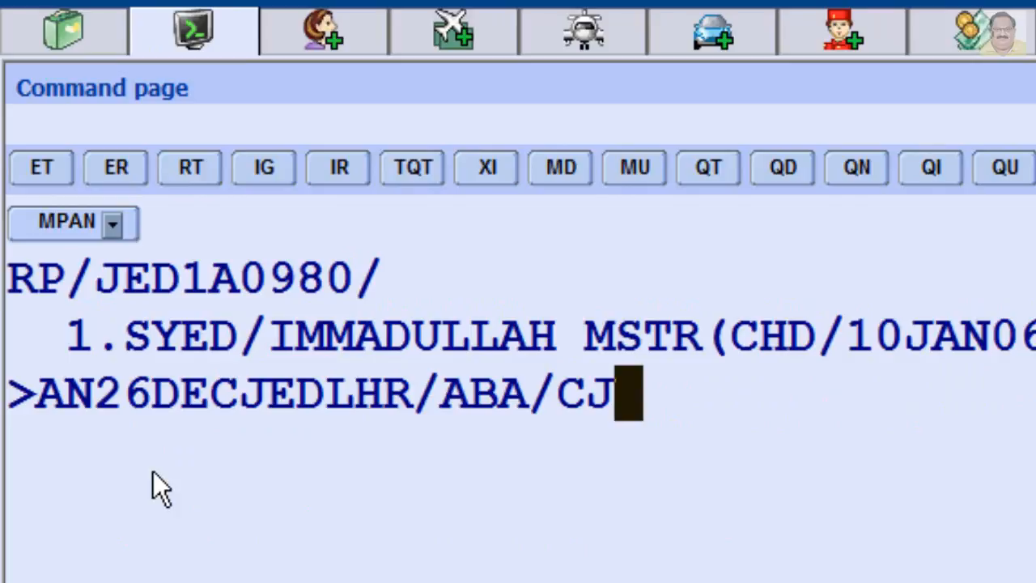
Step: Display BA J-class availability with AN26DECJEDLHR/ABA/CJ and sell one unaccompanied-minor seat from line 1 with SS 1 J 1 / UM 10
{"action": "key", "text": "Return"}
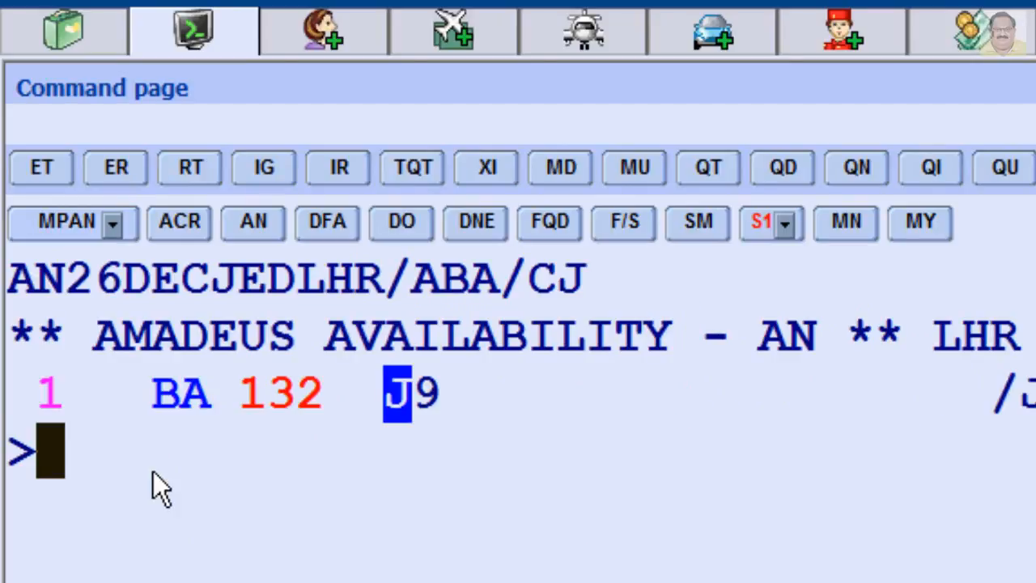
{"action": "type", "text": "SS "}
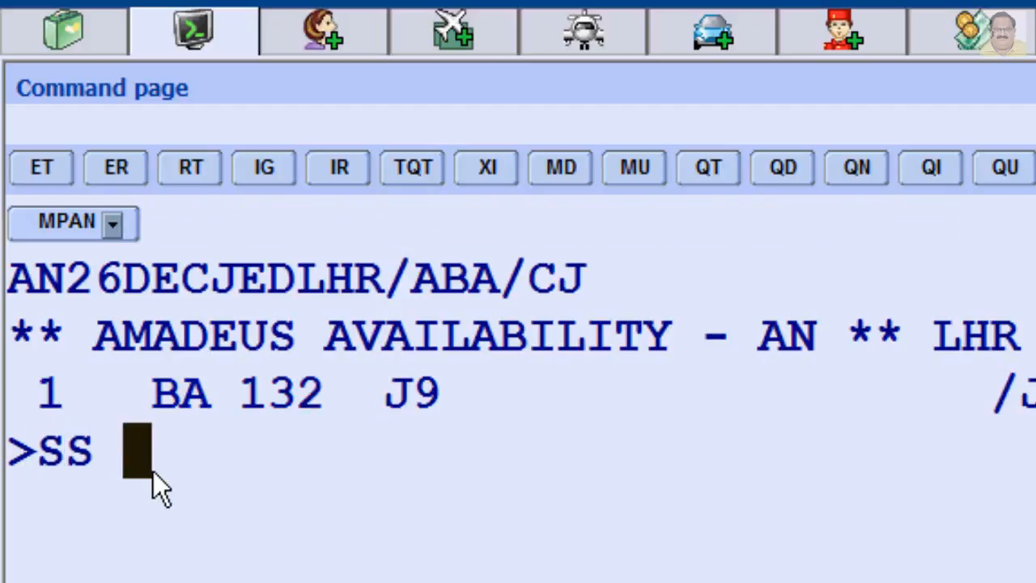
{"action": "type", "text": "1 "}
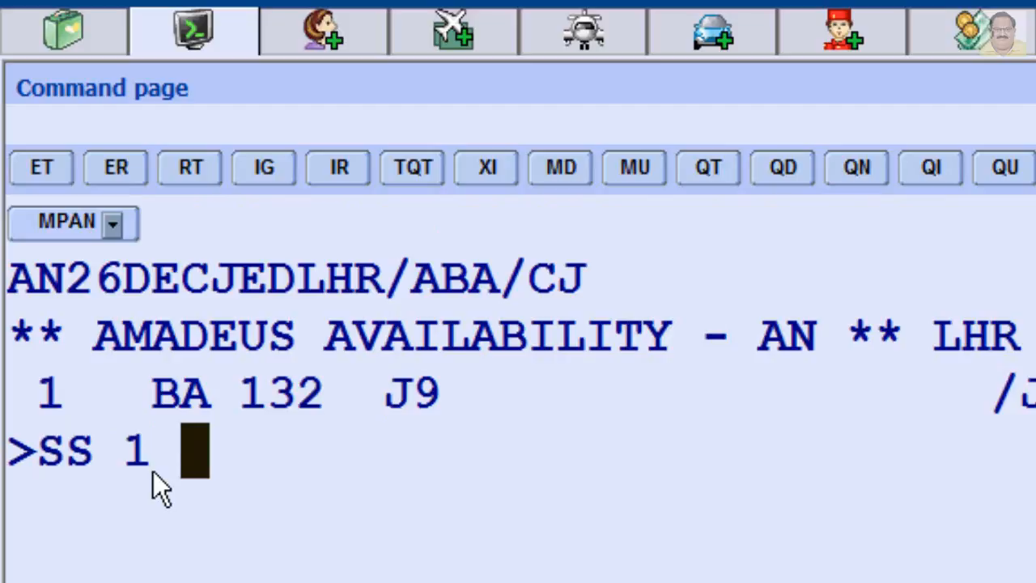
{"action": "type", "text": "J "}
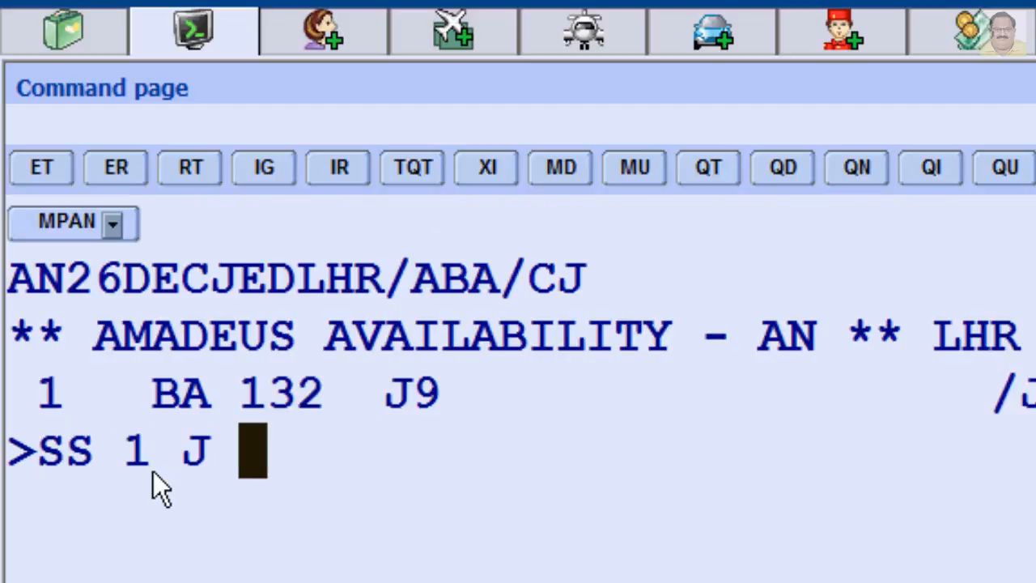
{"action": "type", "text": "1 "}
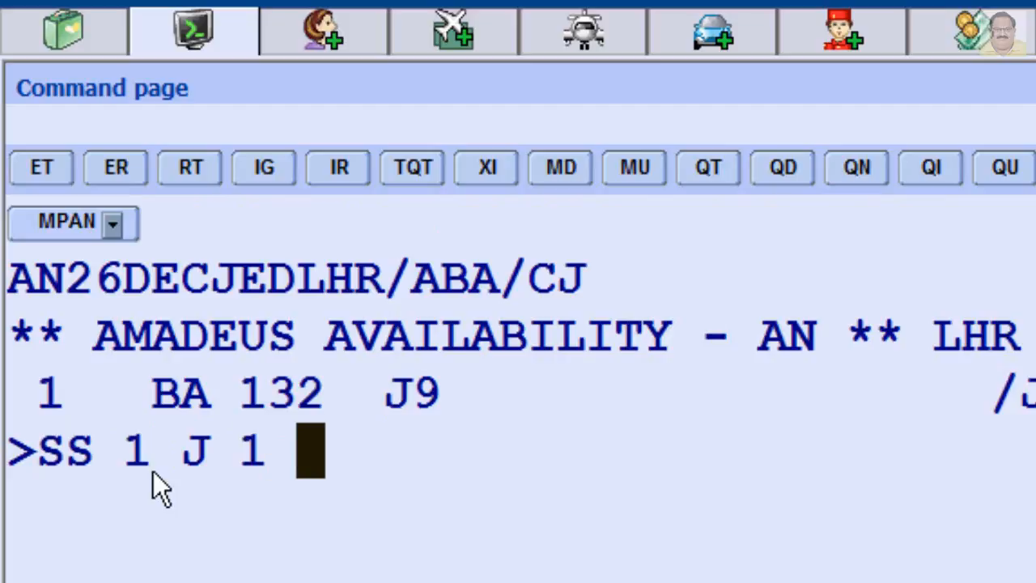
{"action": "type", "text": "/ UM "}
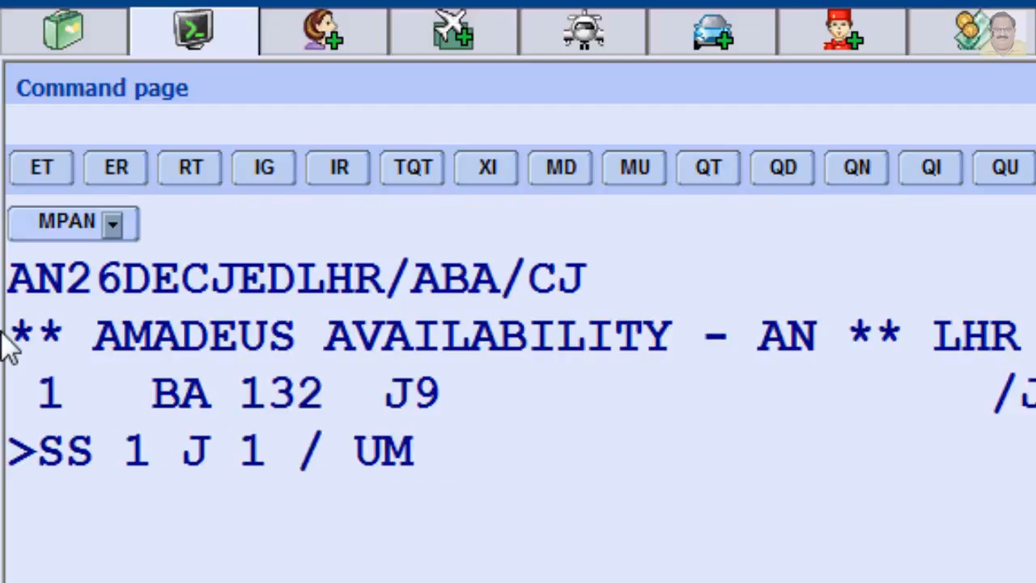
{"action": "type", "text": "10"}
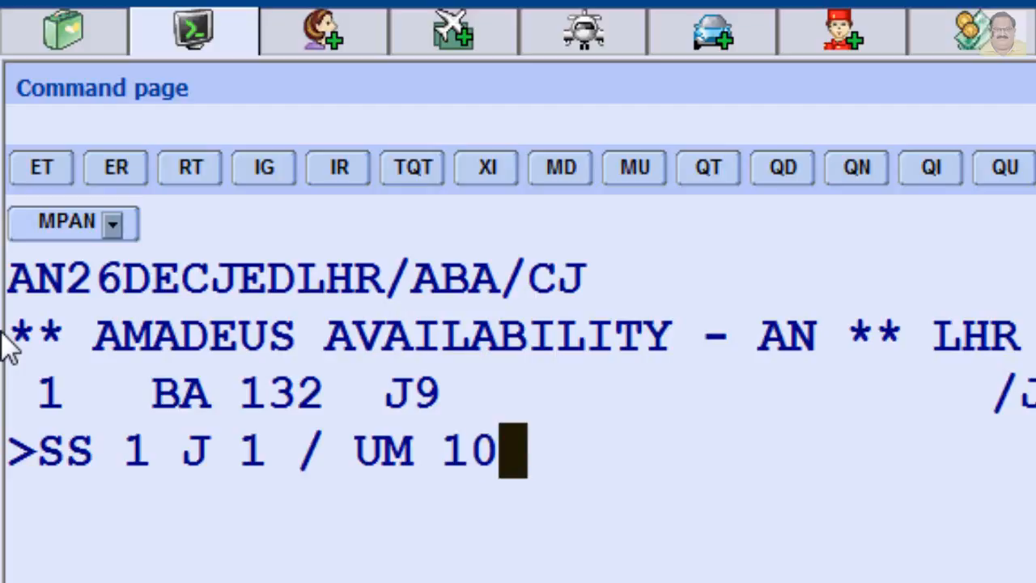
{"action": "key", "text": "Return"}
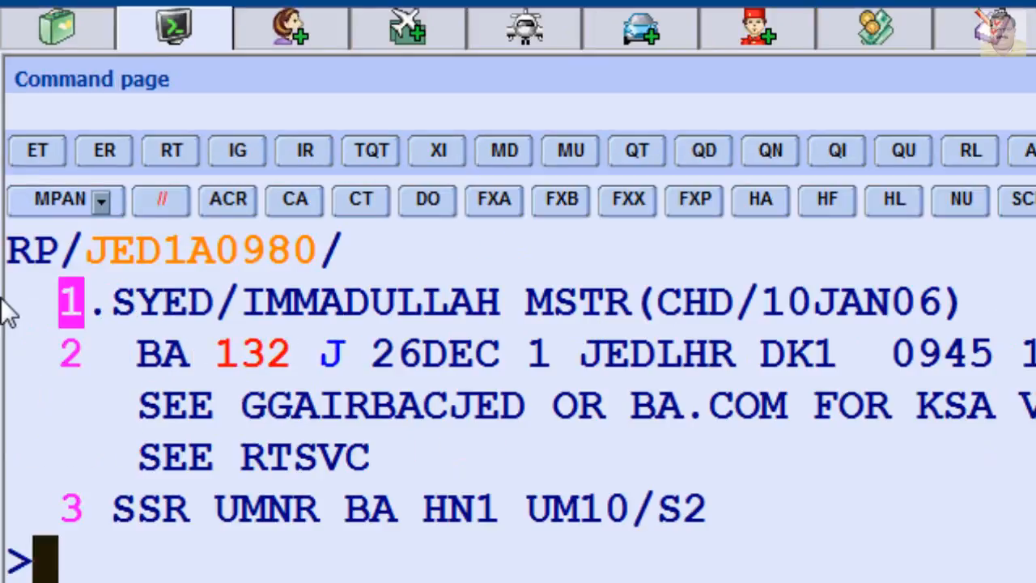